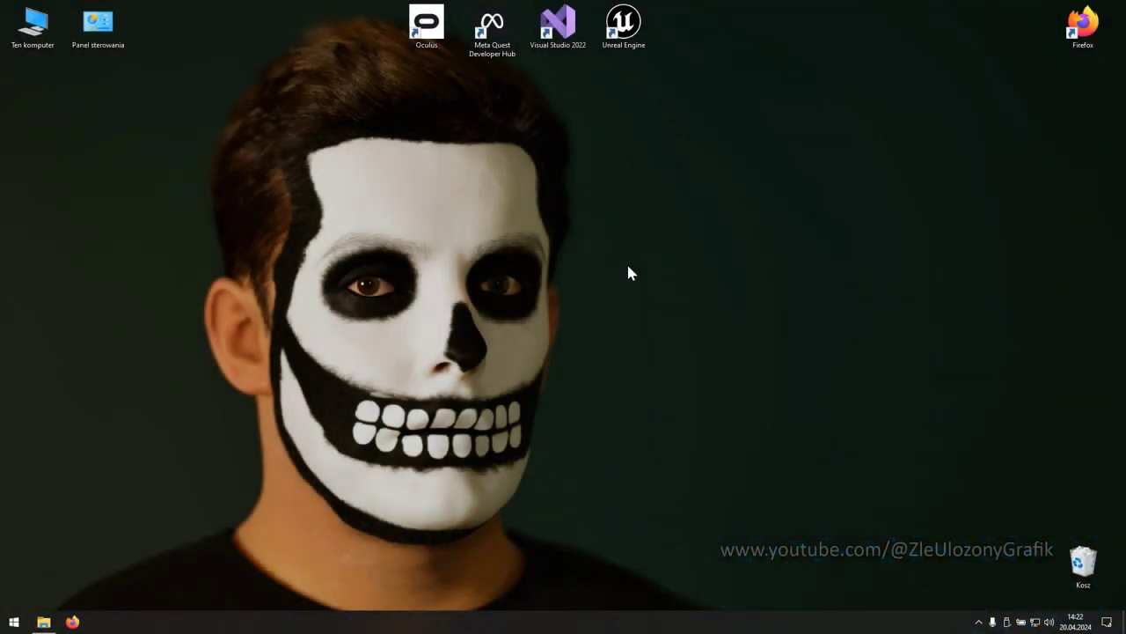
Launch Firefox on Meta Quest Developer Center, open the Zasoby resources page and its platform dropdown
double_click(1100, 46)
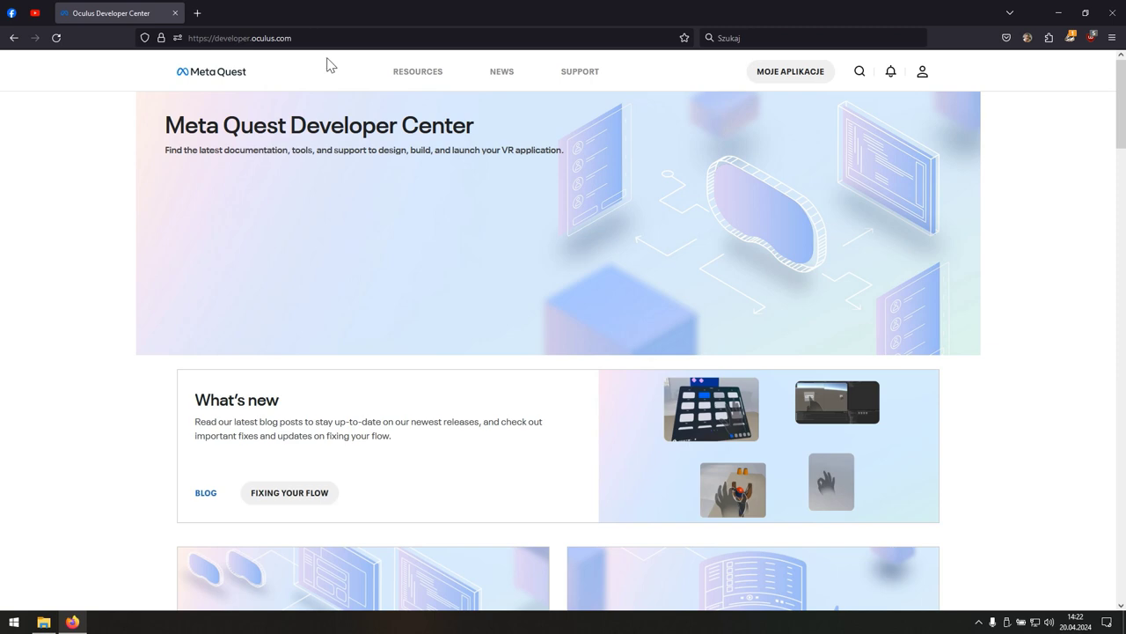
drag(1118, 130, 1121, 267)
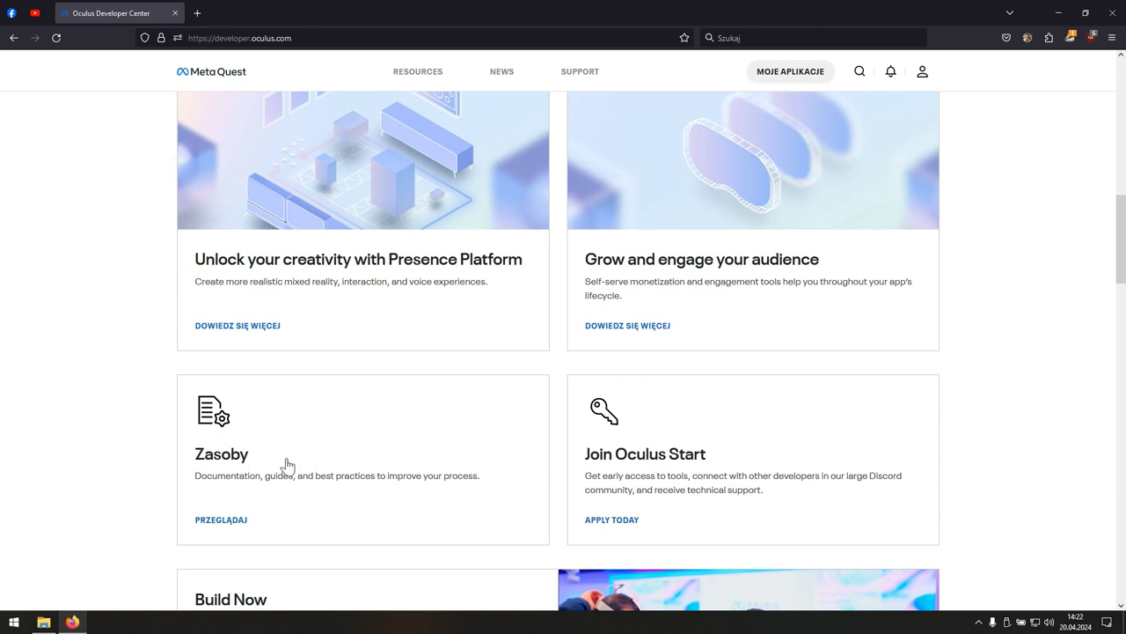
click(204, 471)
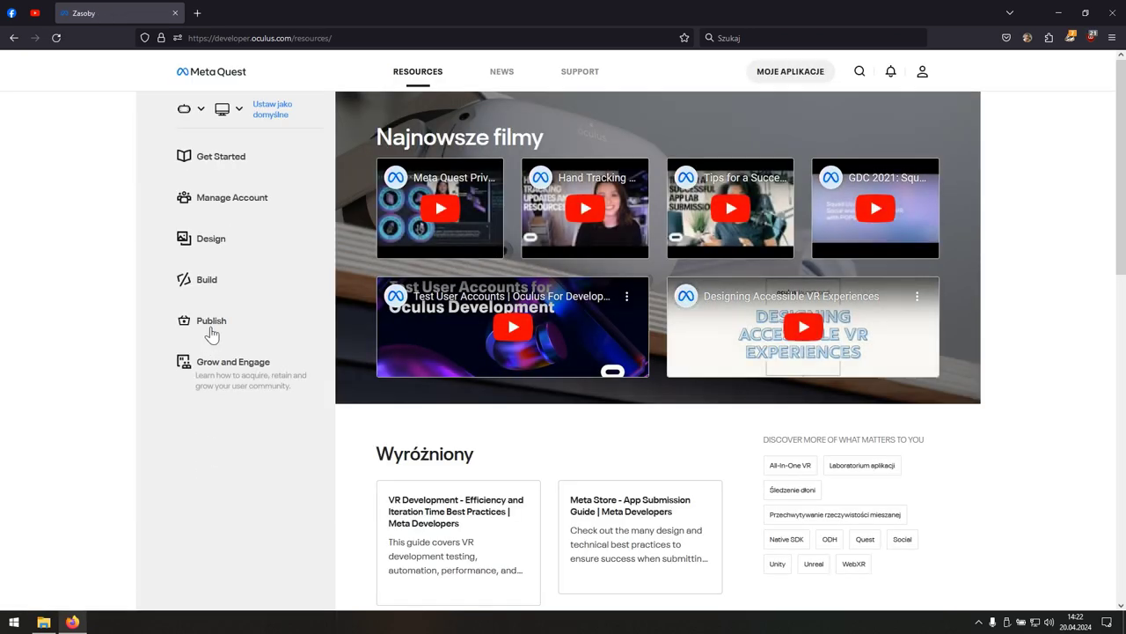
click(239, 111)
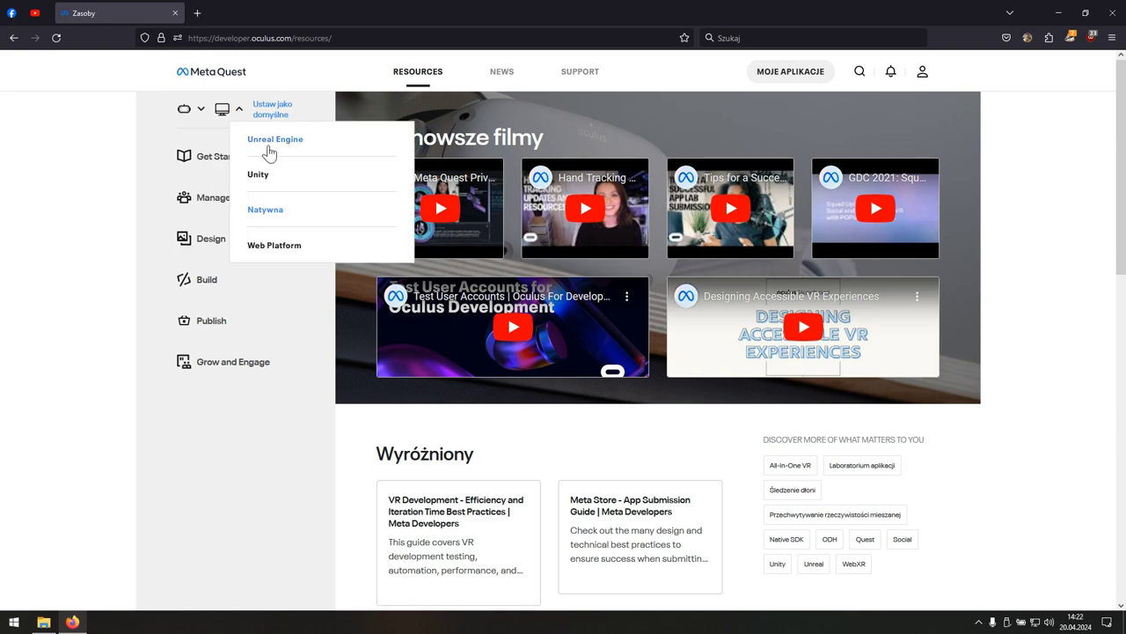
Filter resources to Unreal Engine and open Meta XR Simulator's Getting Started page, highlighting the download sentence
click(299, 149)
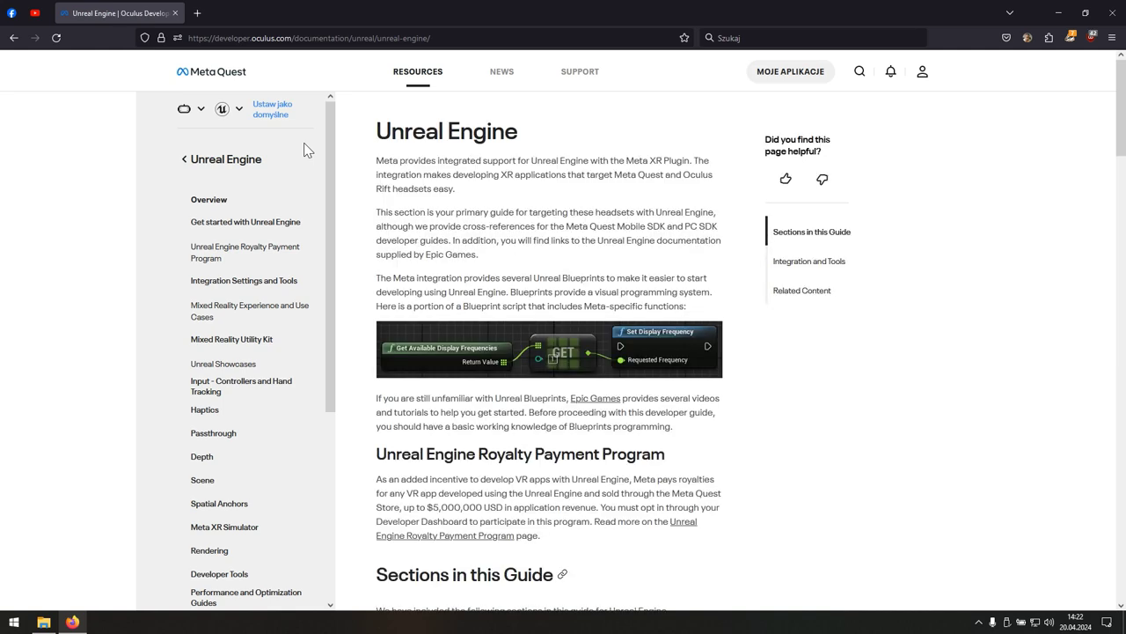
click(218, 531)
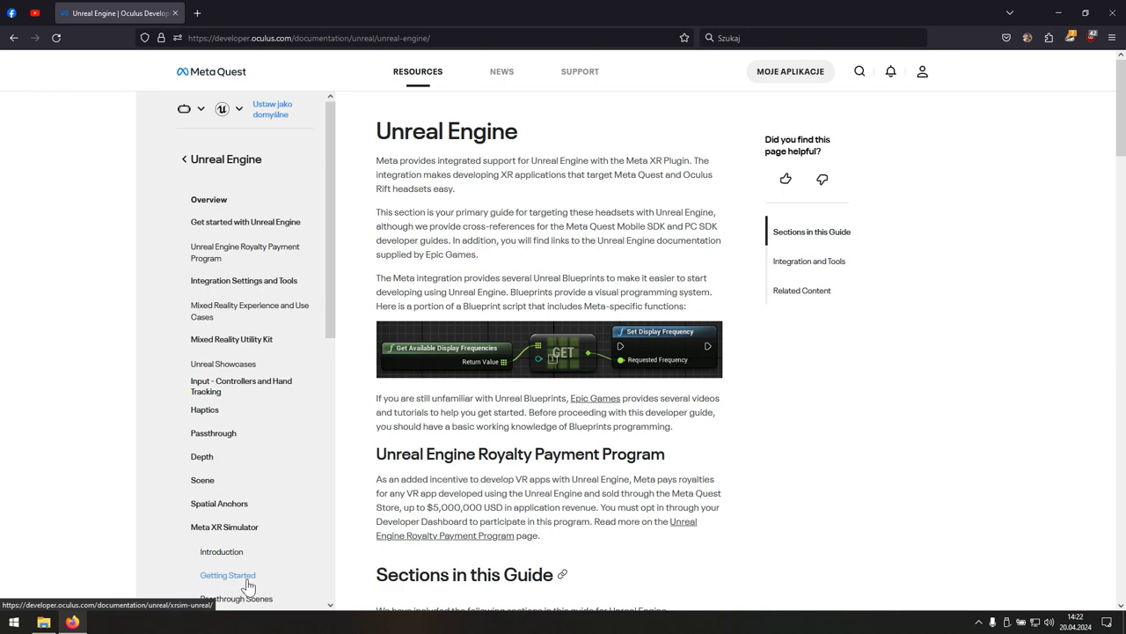
click(247, 579)
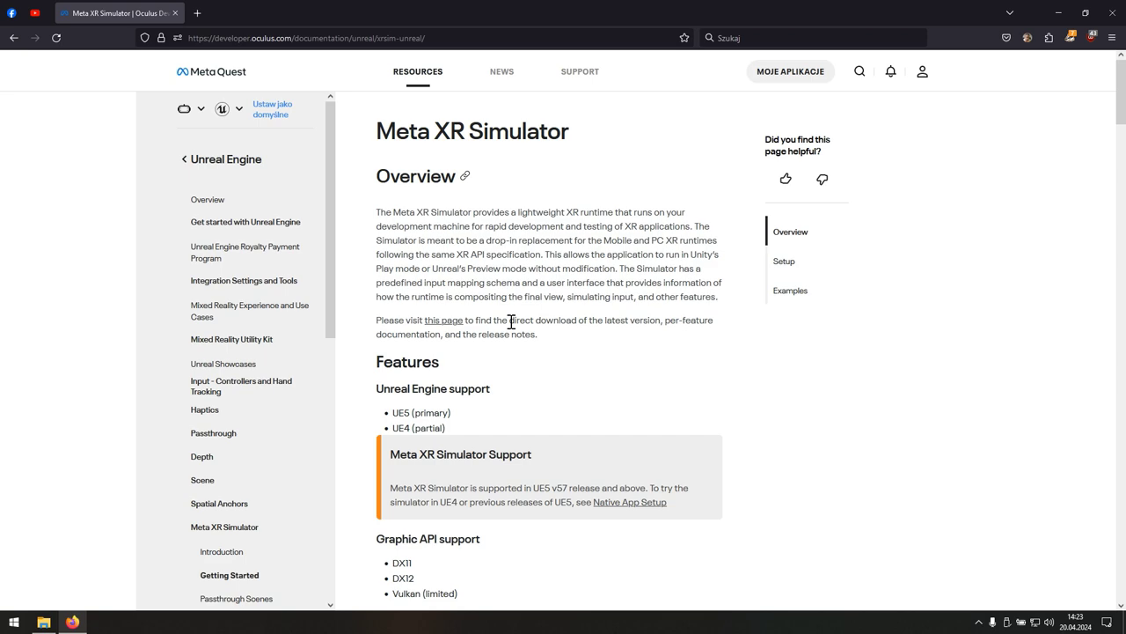
drag(511, 322, 569, 324)
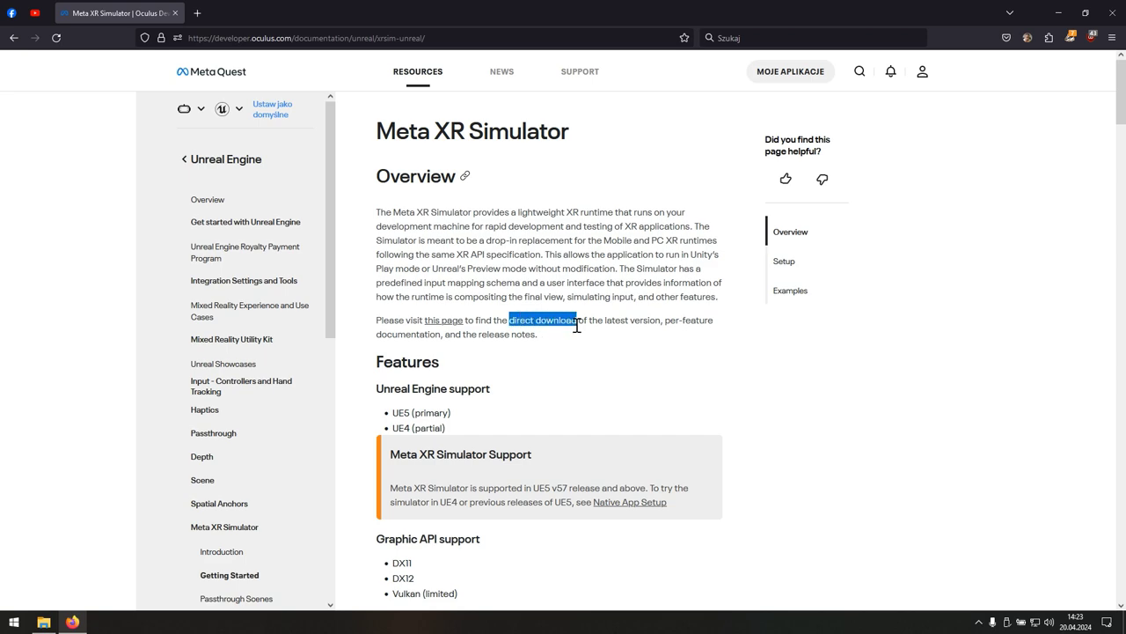
Download Meta XR Simulator v64 after accepting the licence, then close Firefox
click(438, 326)
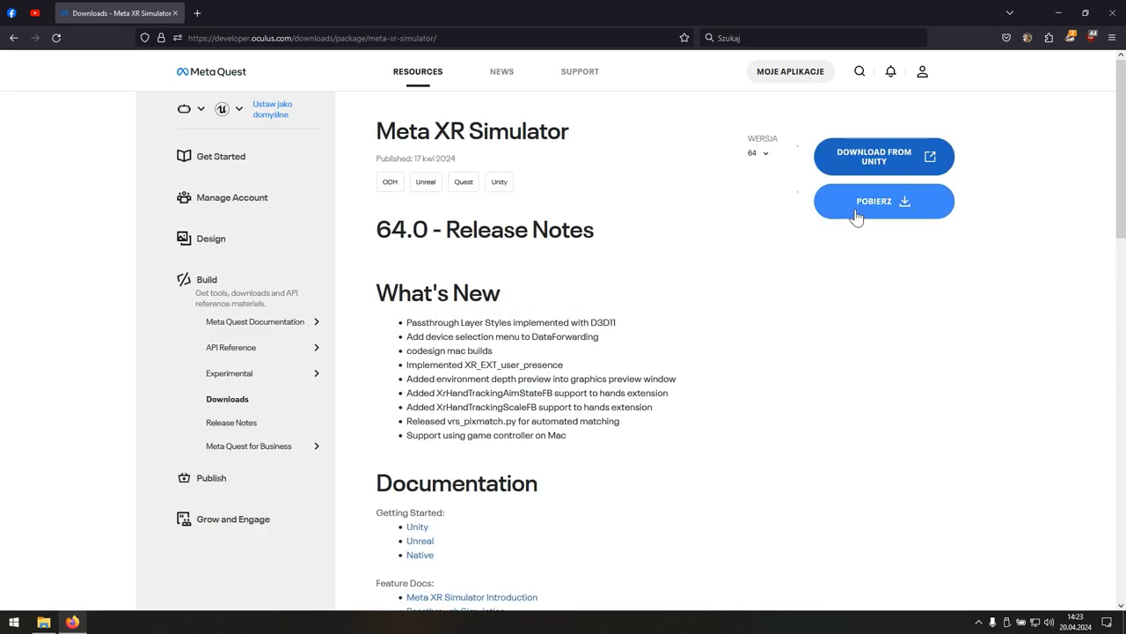
click(889, 215)
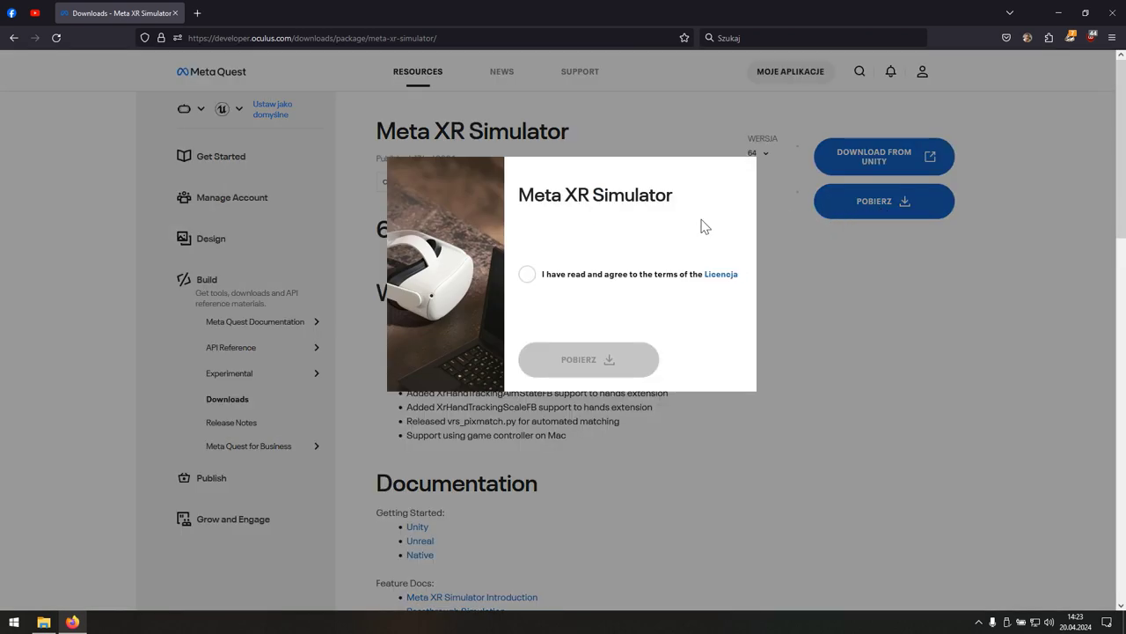
click(531, 278)
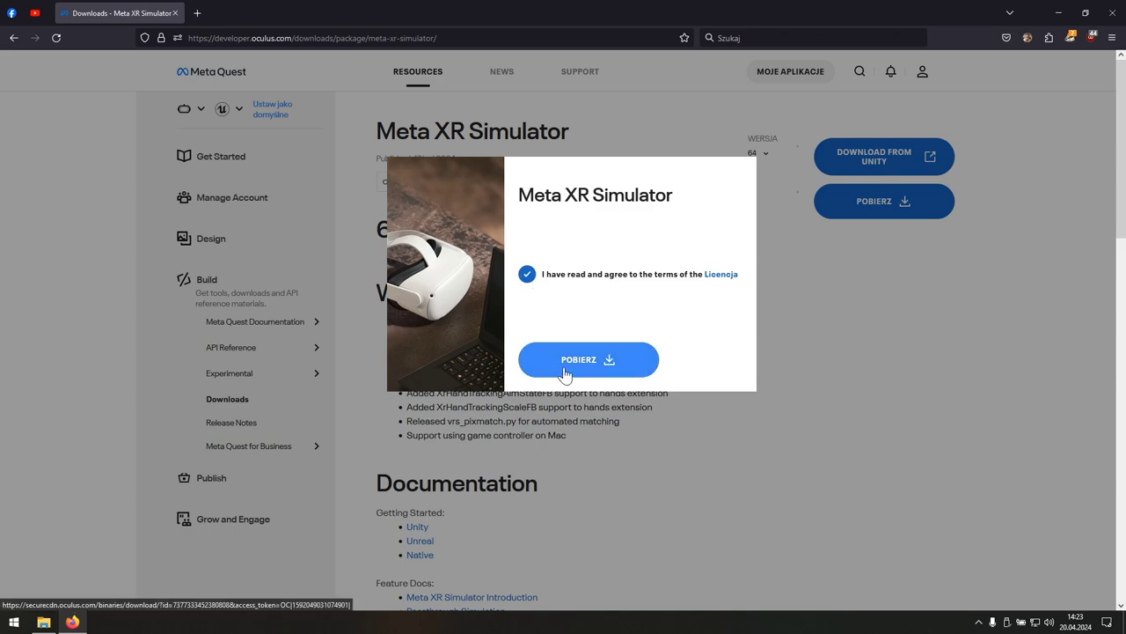
click(609, 374)
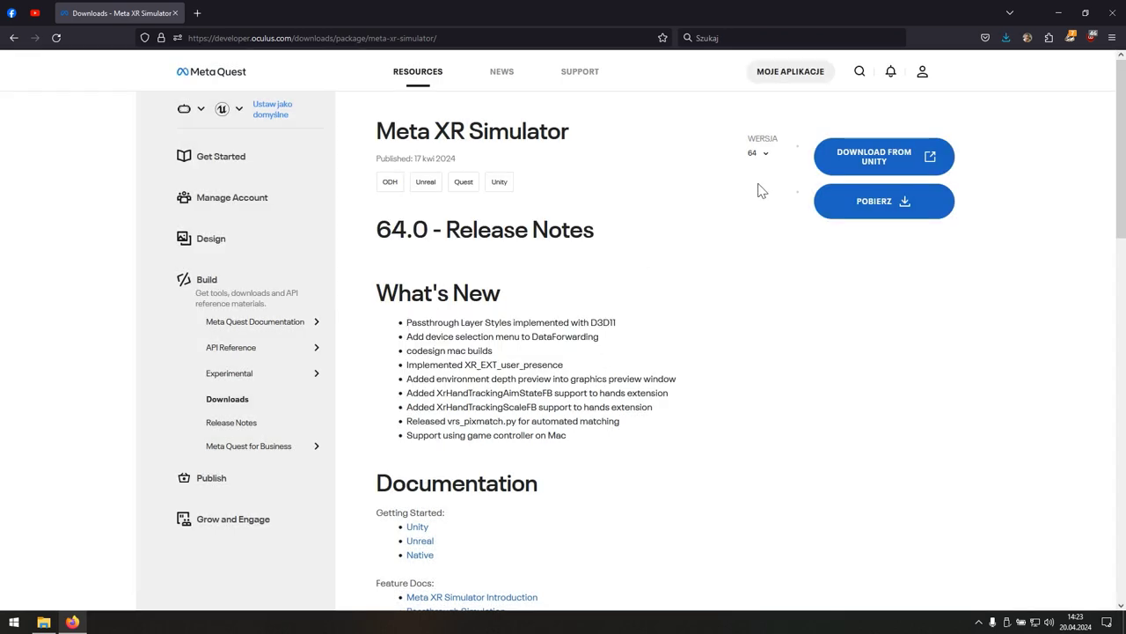
click(1114, 12)
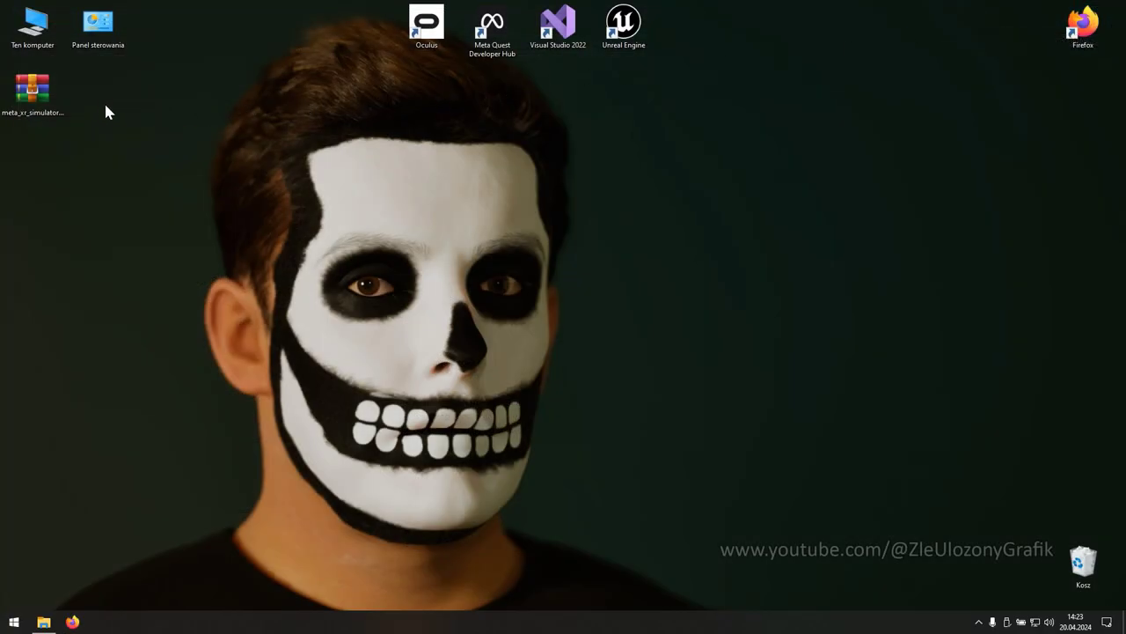
Open the meta_xr_simulator_v64 zip, its inner .tgz and package folder, and select MetaXRSimulator
double_click(62, 106)
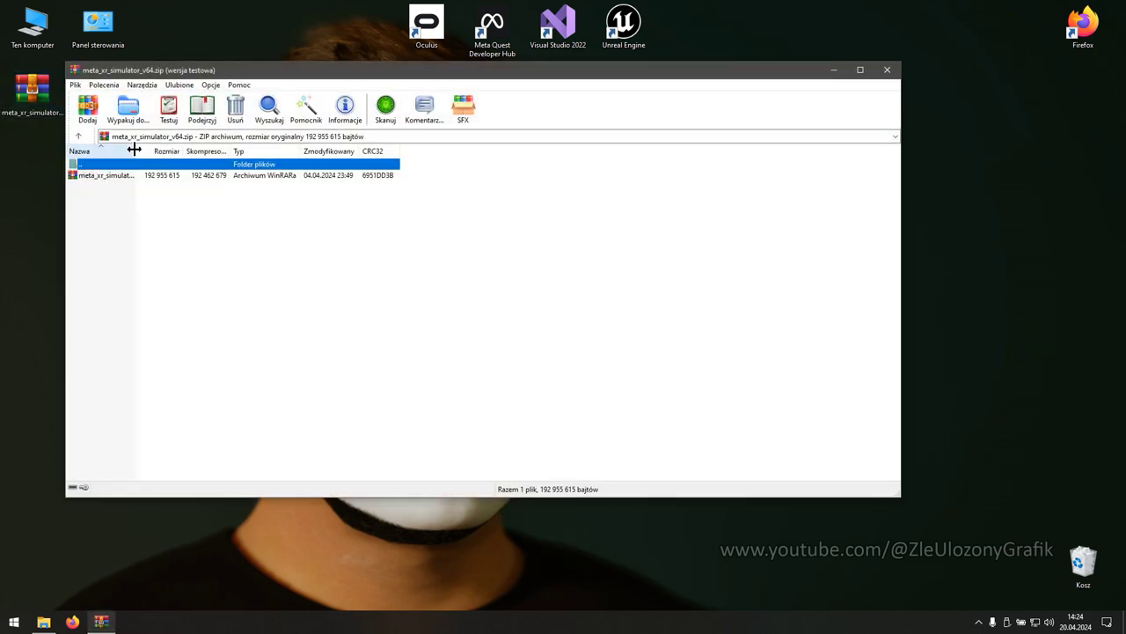
drag(135, 151, 176, 151)
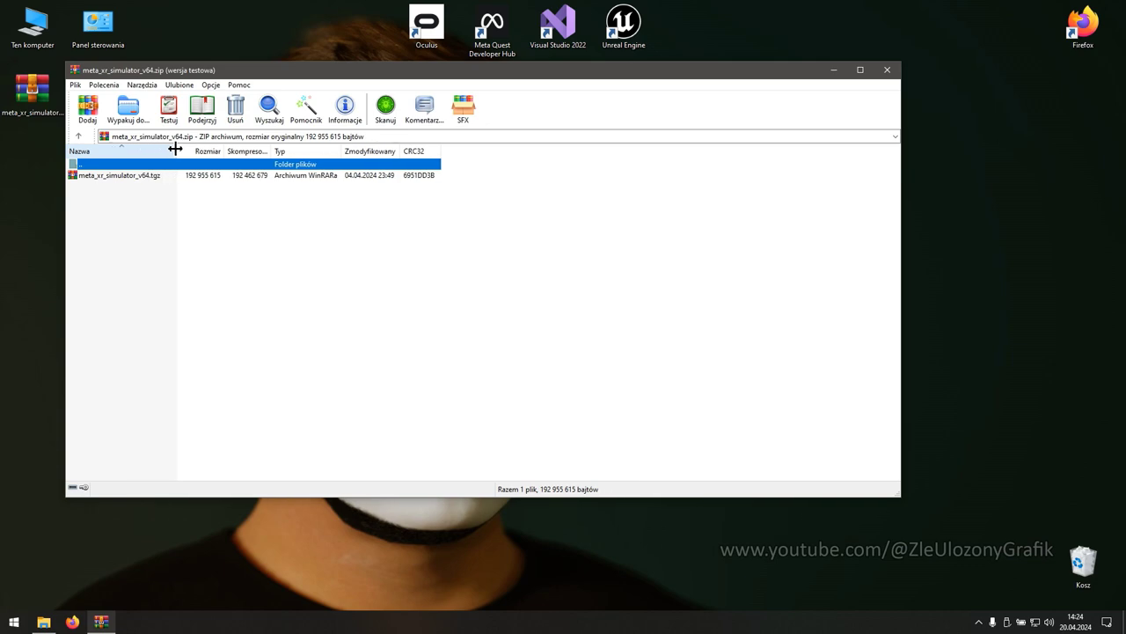
double_click(128, 176)
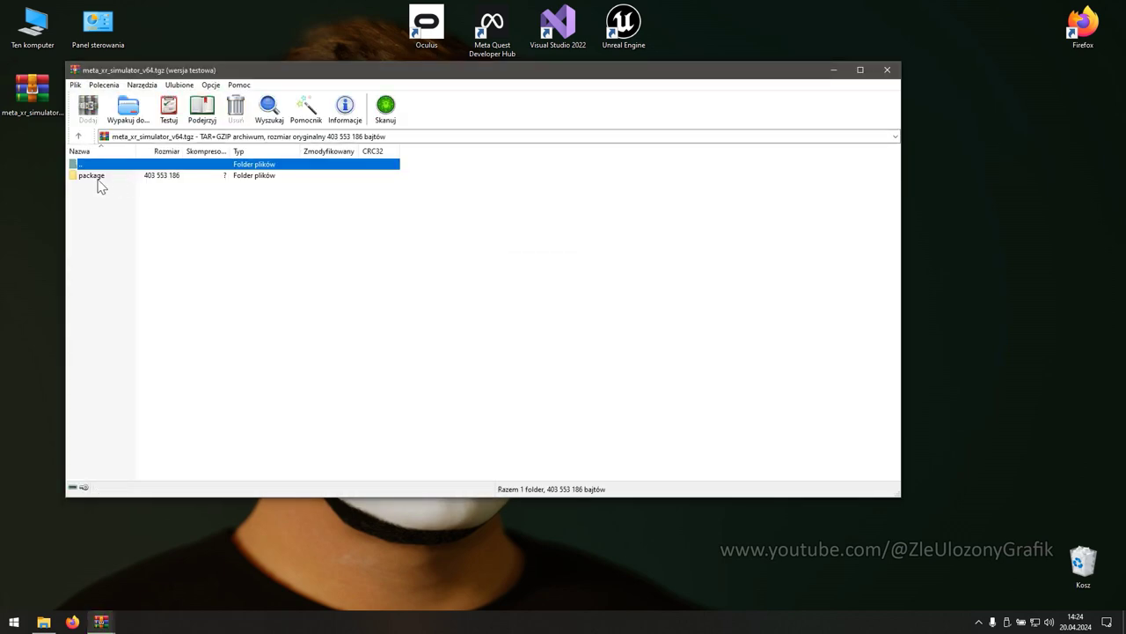
click(97, 179)
double_click(96, 179)
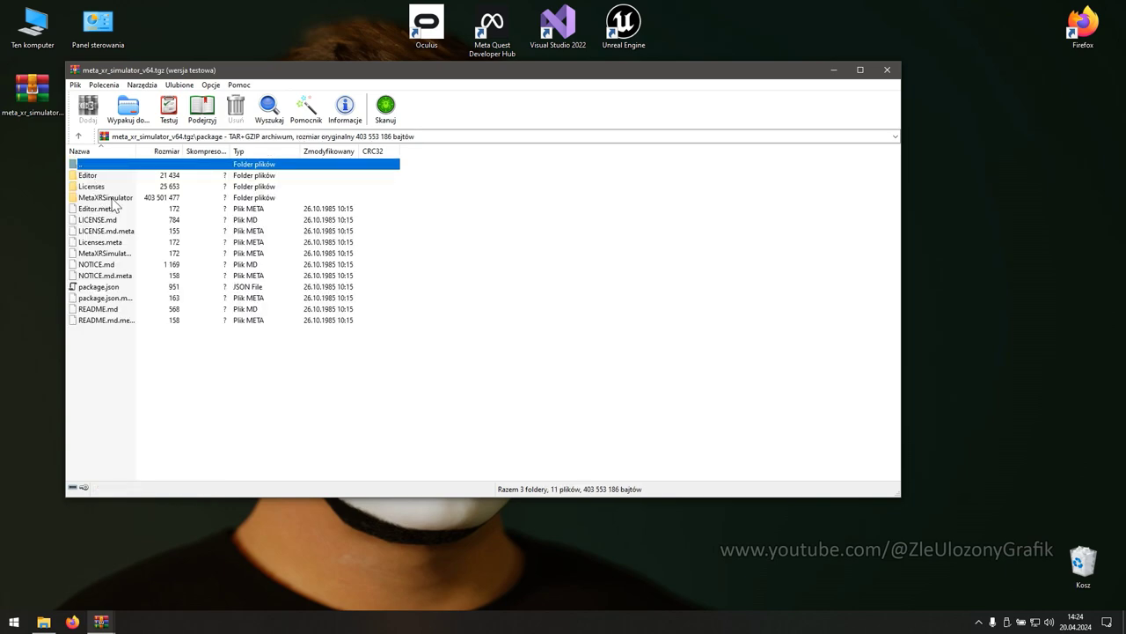
click(128, 199)
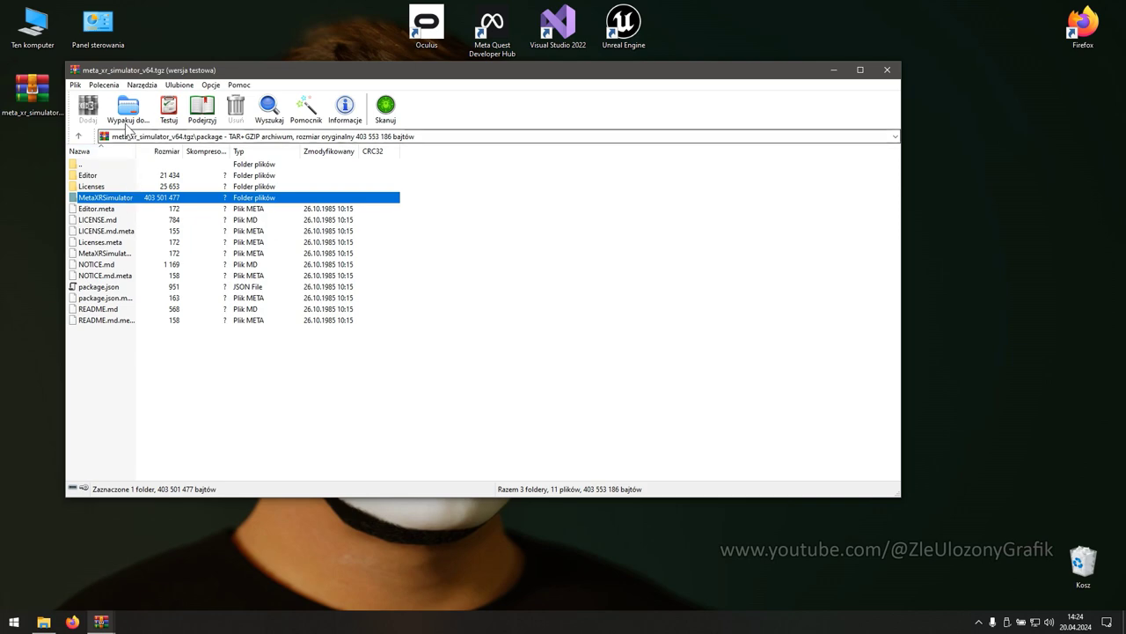
Extract MetaXRSimulator to C:\Program Files\Epic Games\ and return to the outer zip archive
click(127, 115)
text(d)
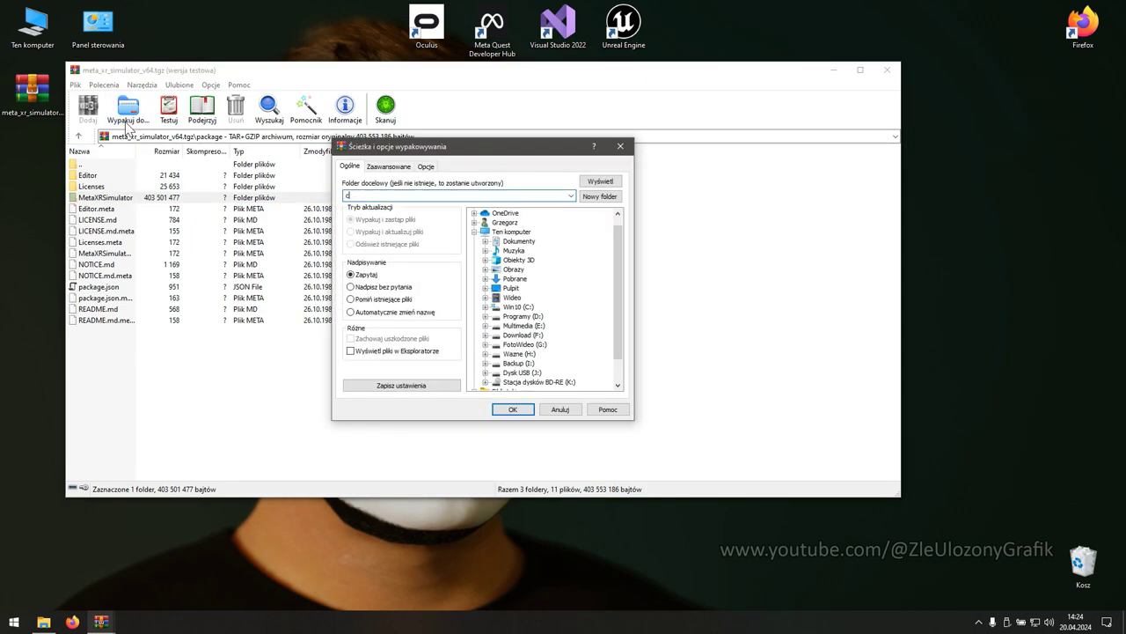
text(\pro)
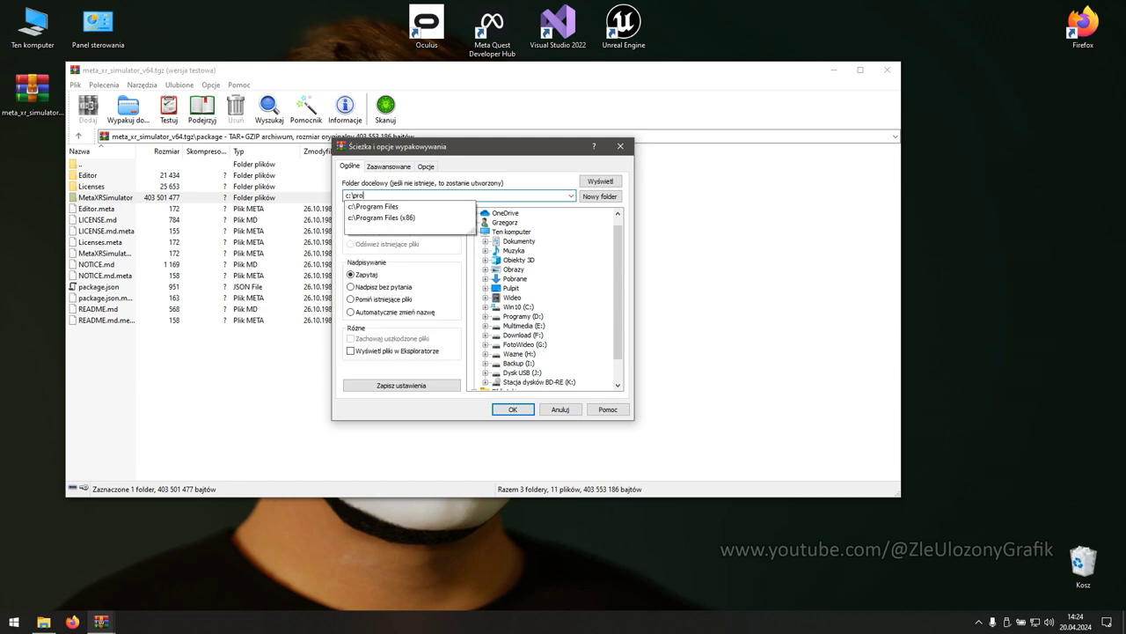
key(Down)
text(\e)
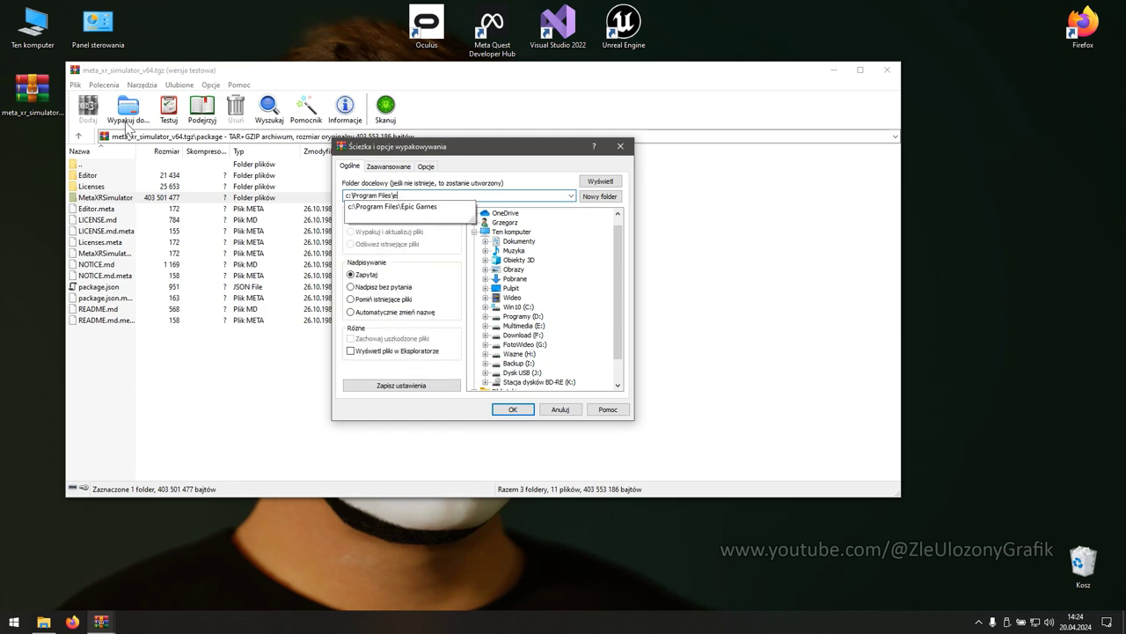
key(Down)
text(\)
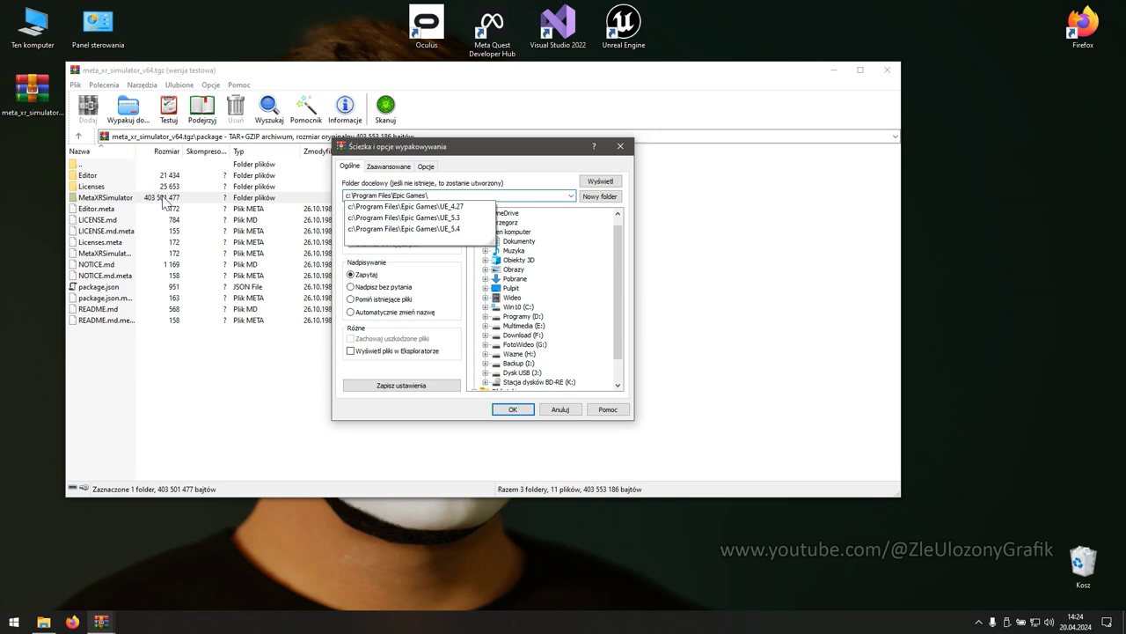
click(525, 412)
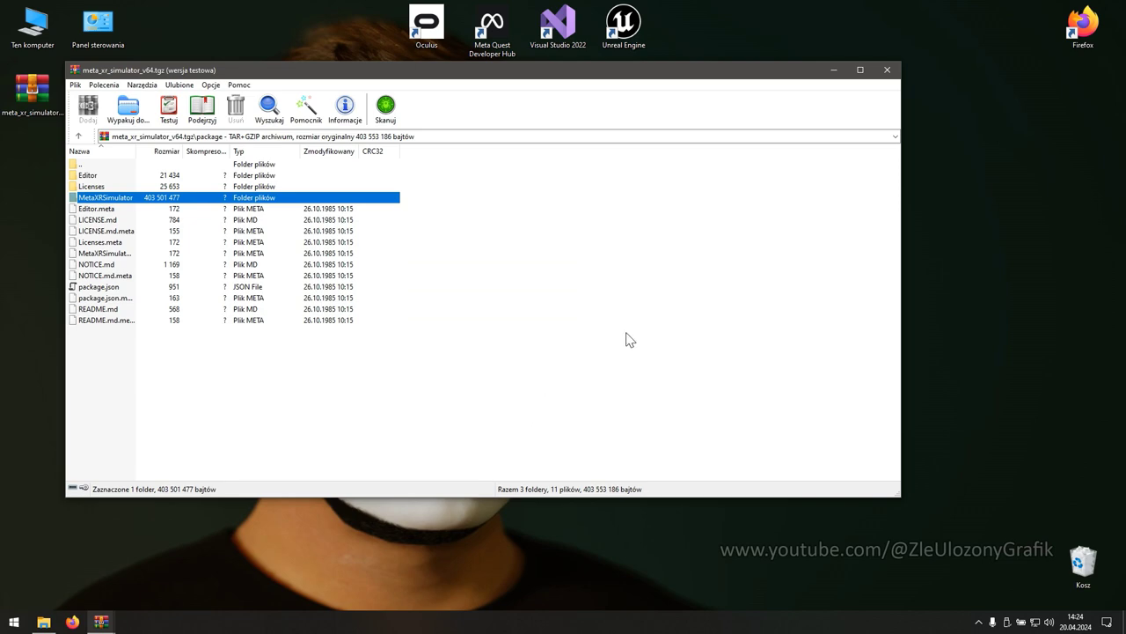
click(887, 70)
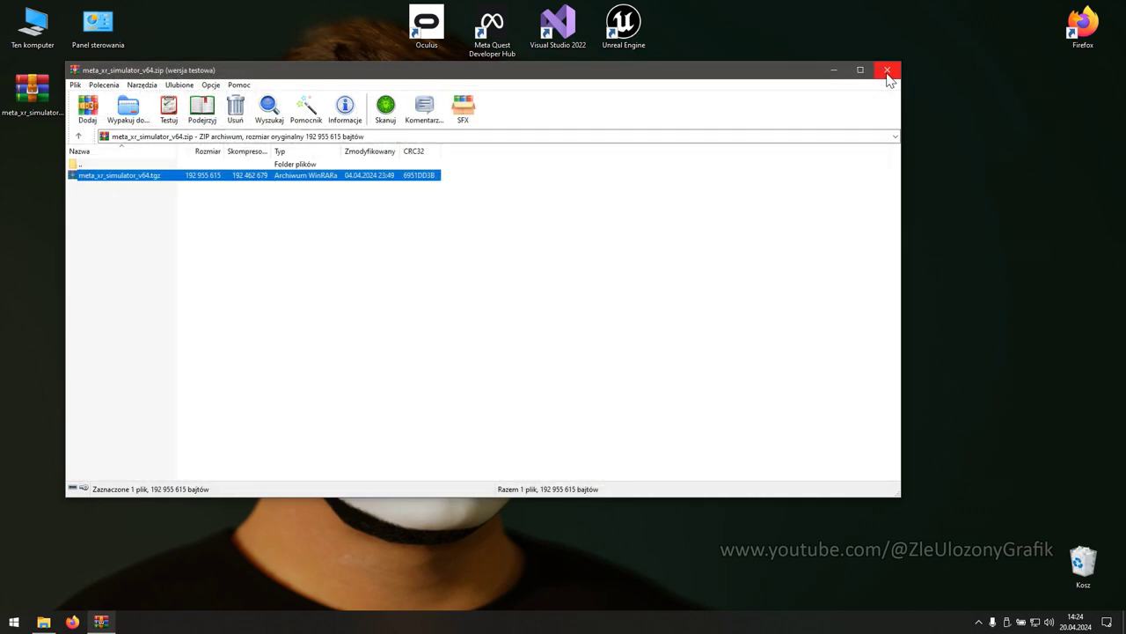
Close WinRAR, launch Unreal Engine and create MyProject from the Games > Virtual Reality template
click(888, 72)
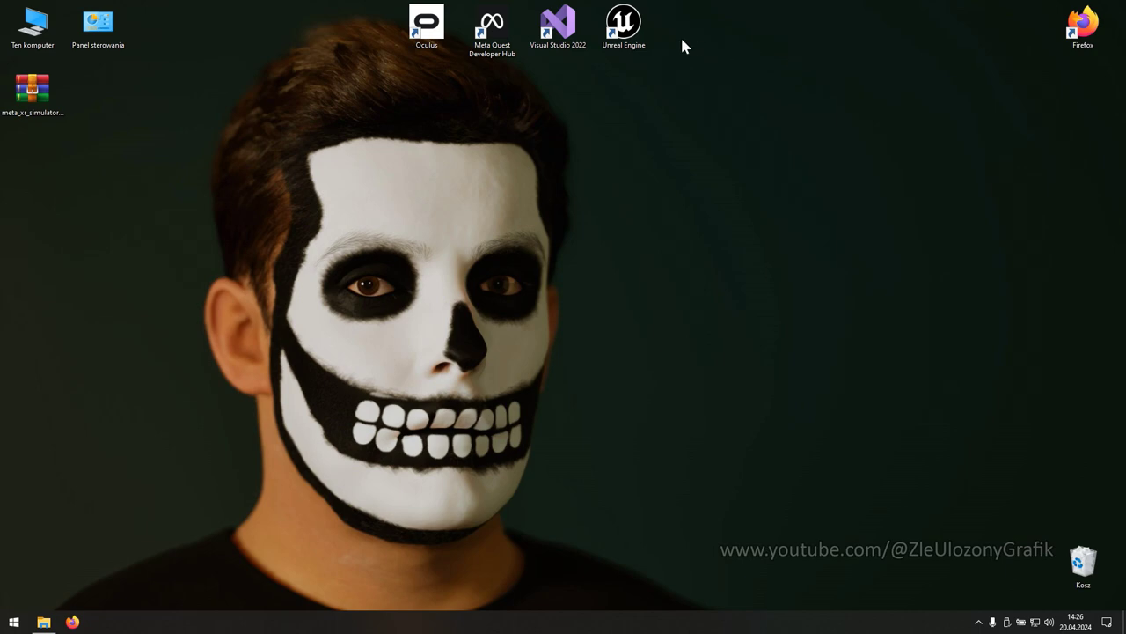
double_click(647, 31)
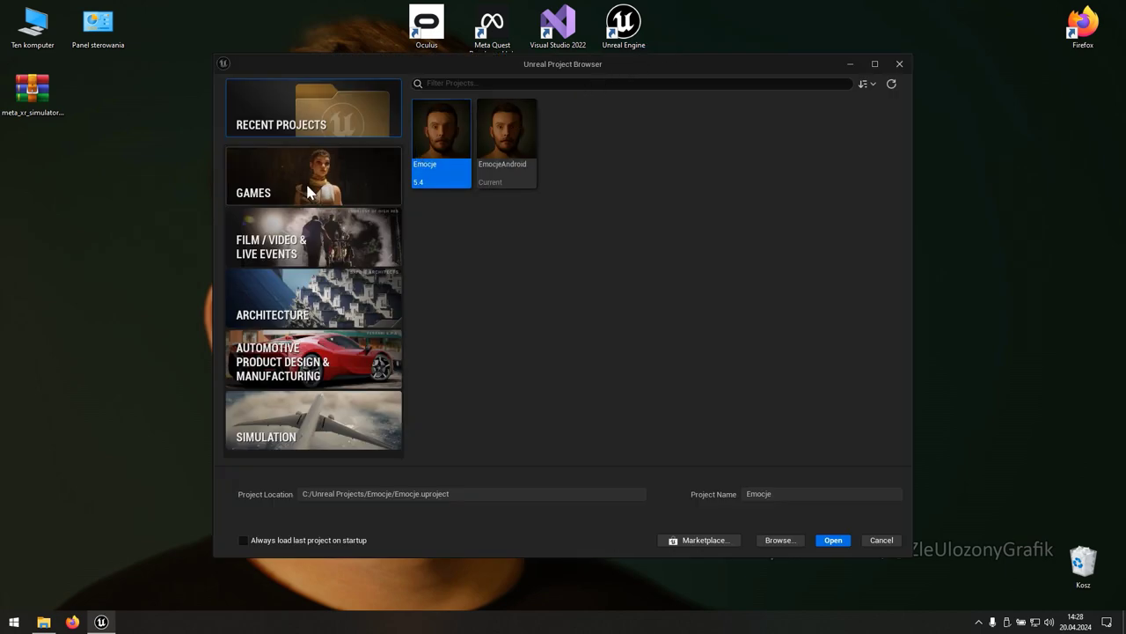
click(262, 209)
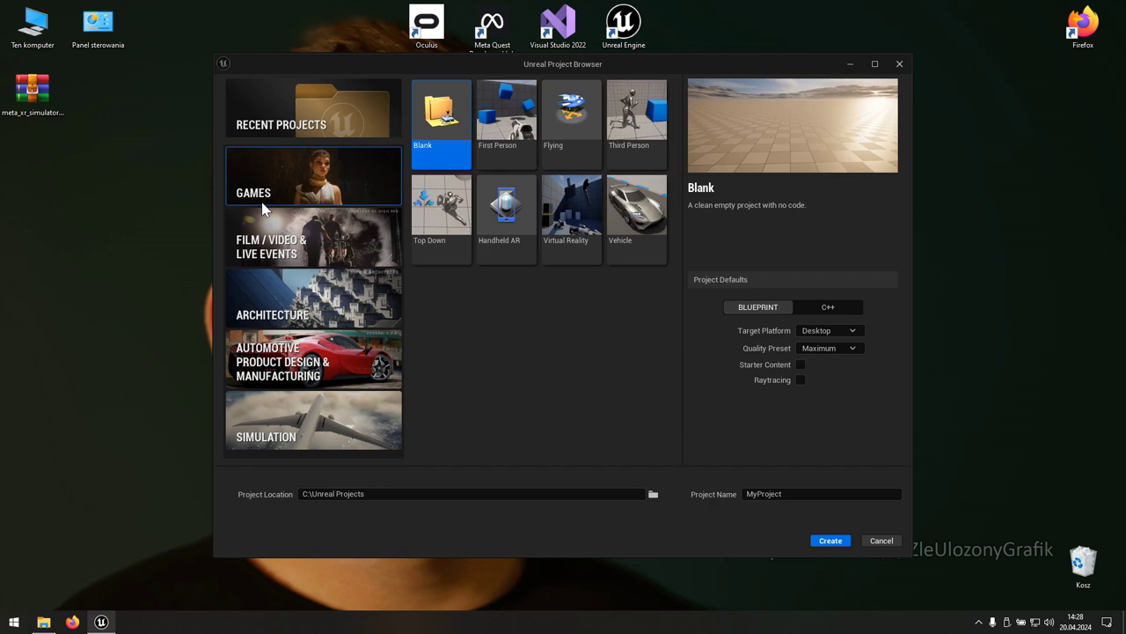
click(591, 252)
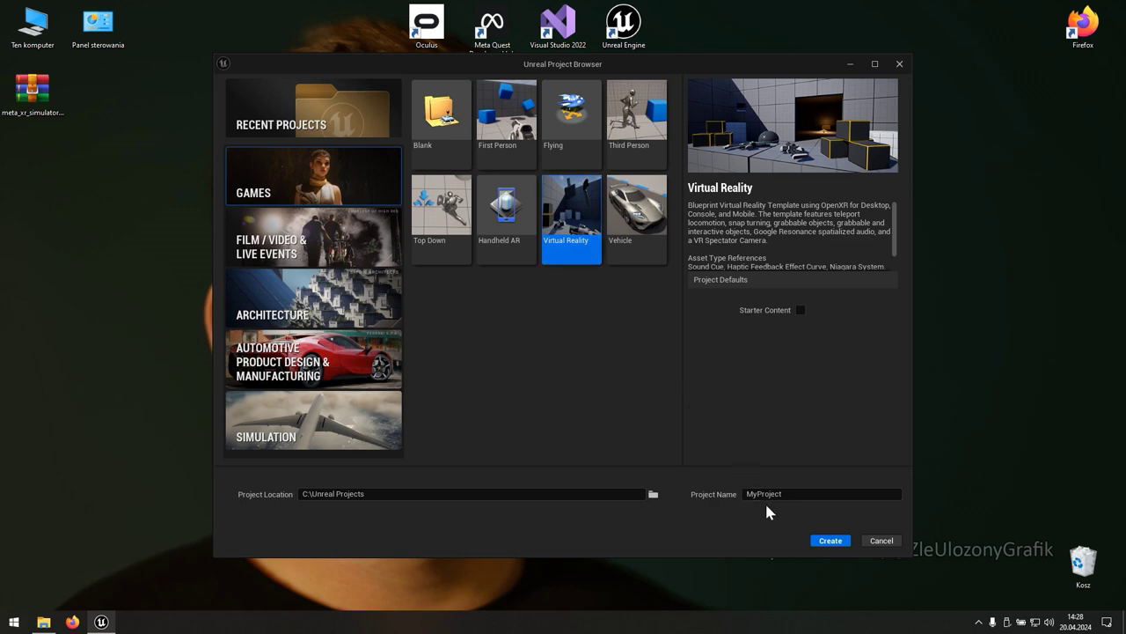
click(843, 545)
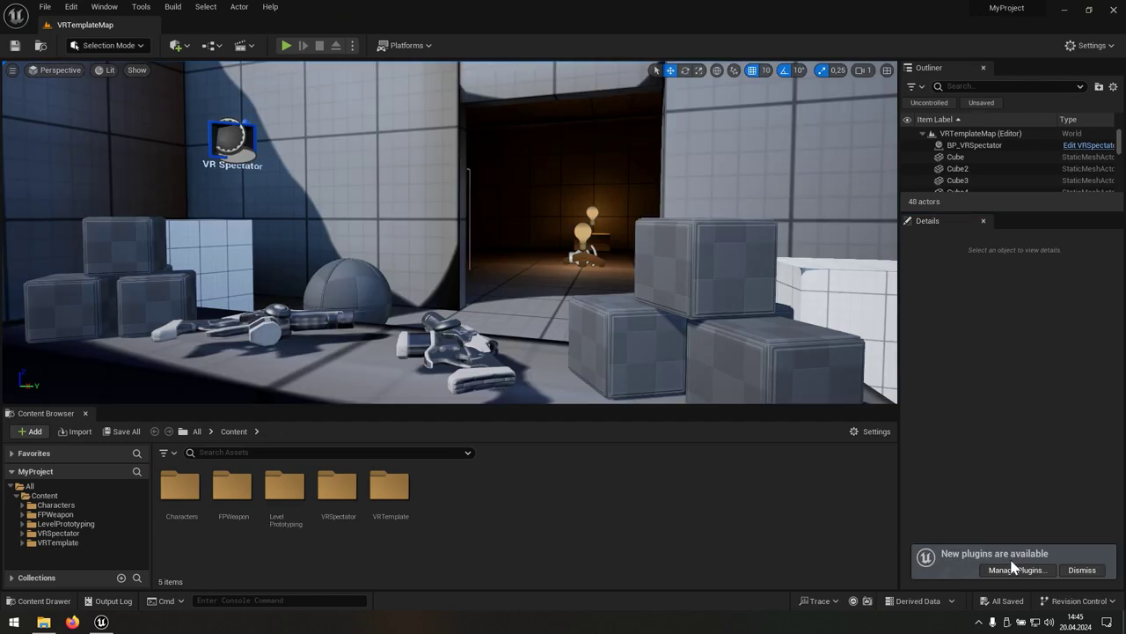
Dismiss the 'New plugins are available' notice and open the Edit menu
click(1082, 571)
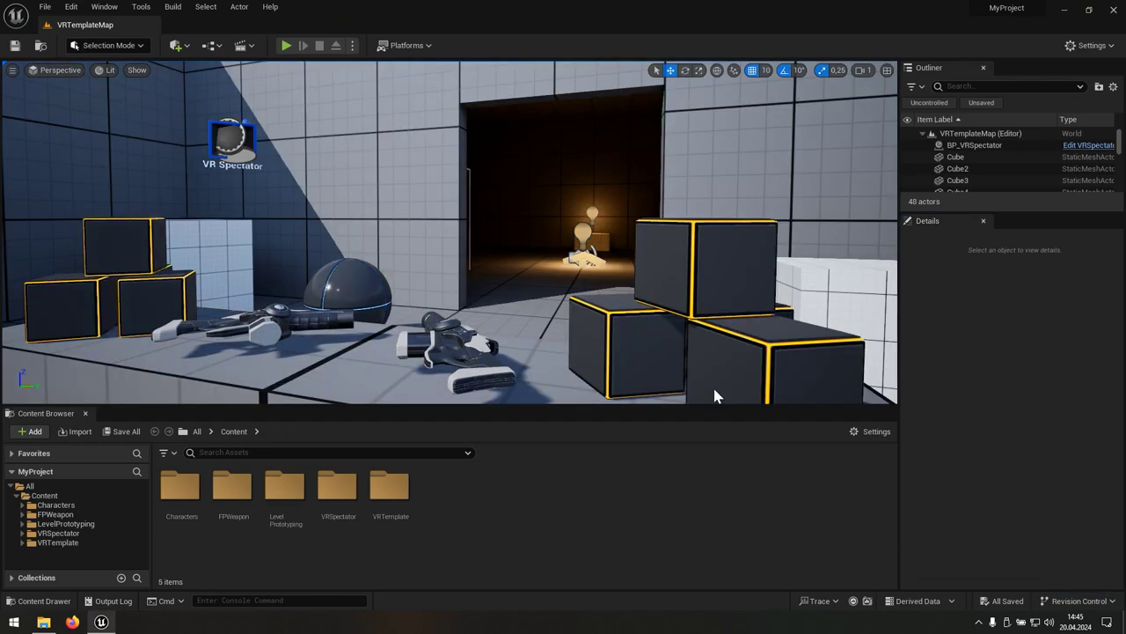
click(78, 13)
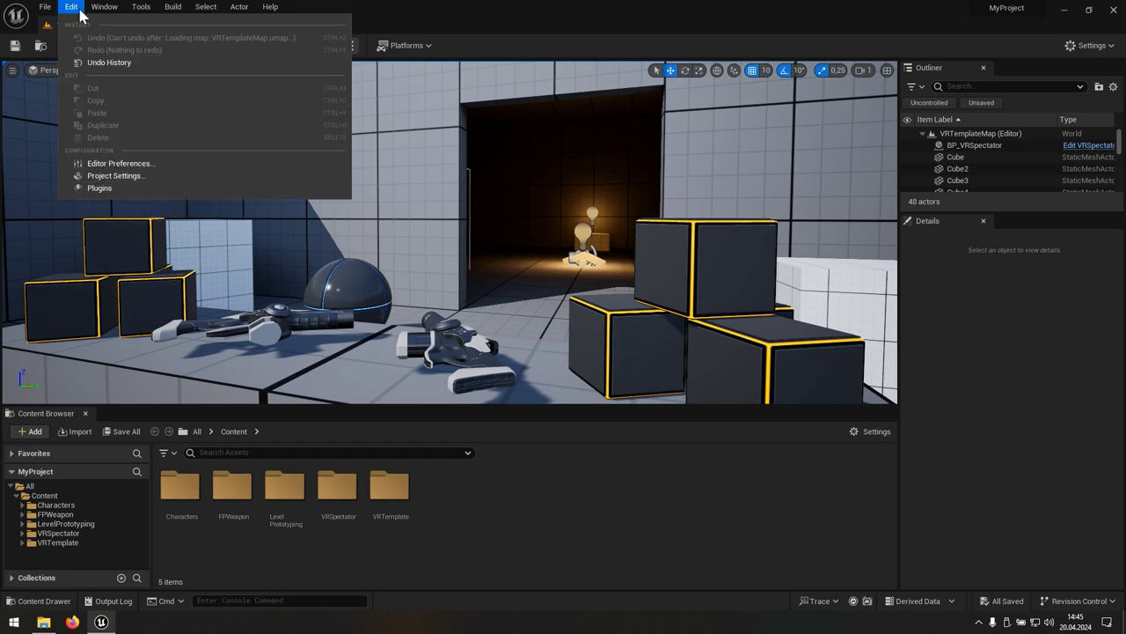
Enable Meta XR under Installed > Virtual Reality, restart the editor, decline usage data, close Plugins
click(120, 191)
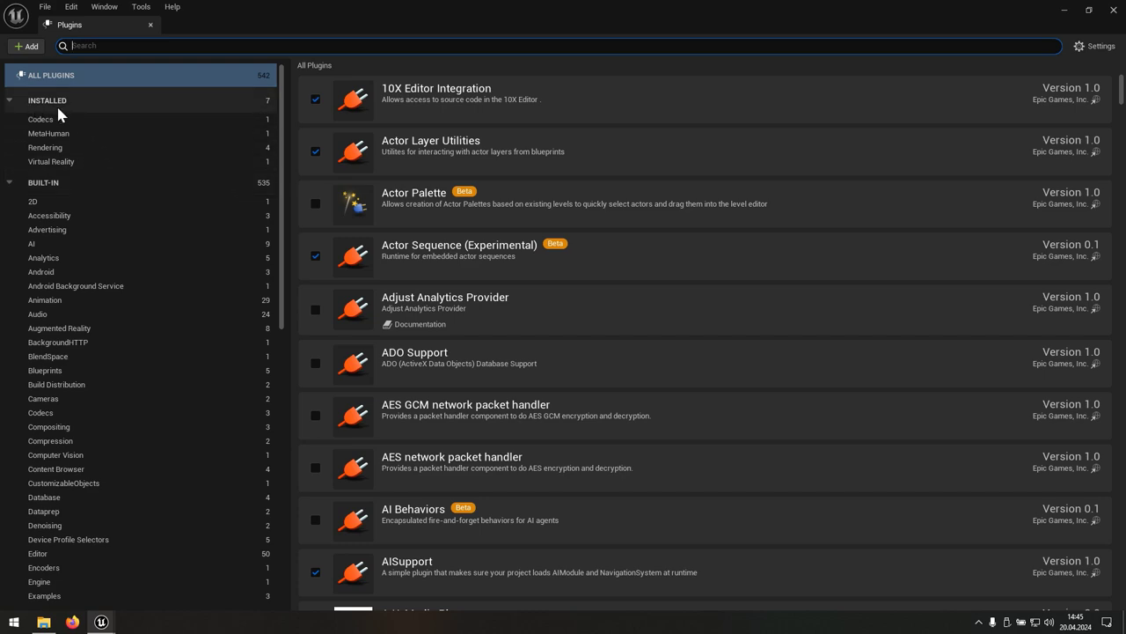
click(35, 167)
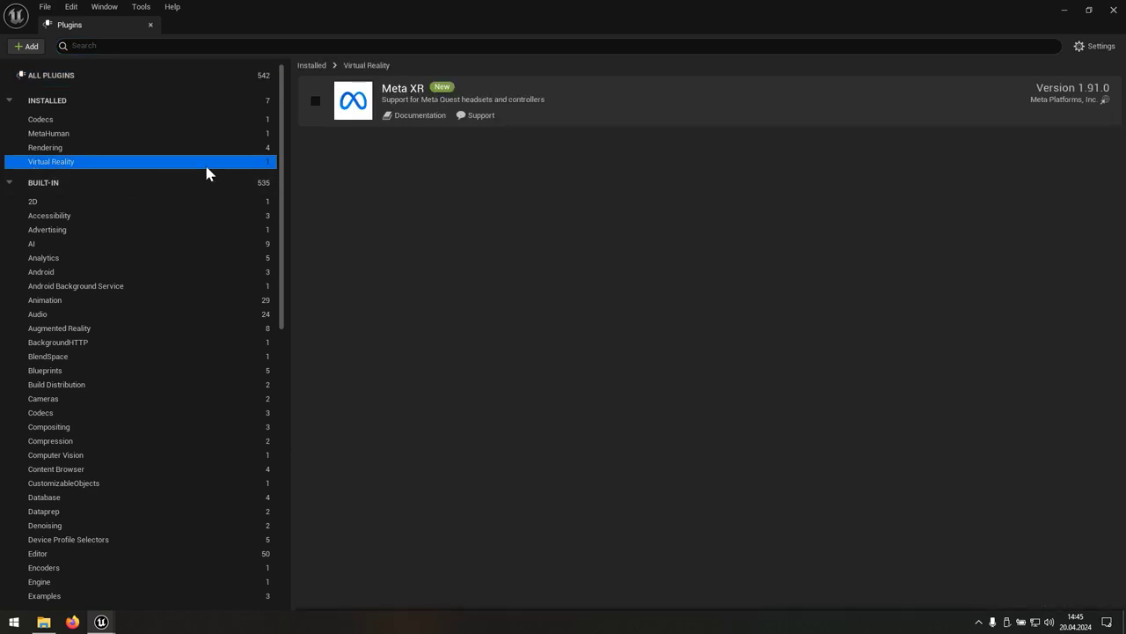
click(314, 105)
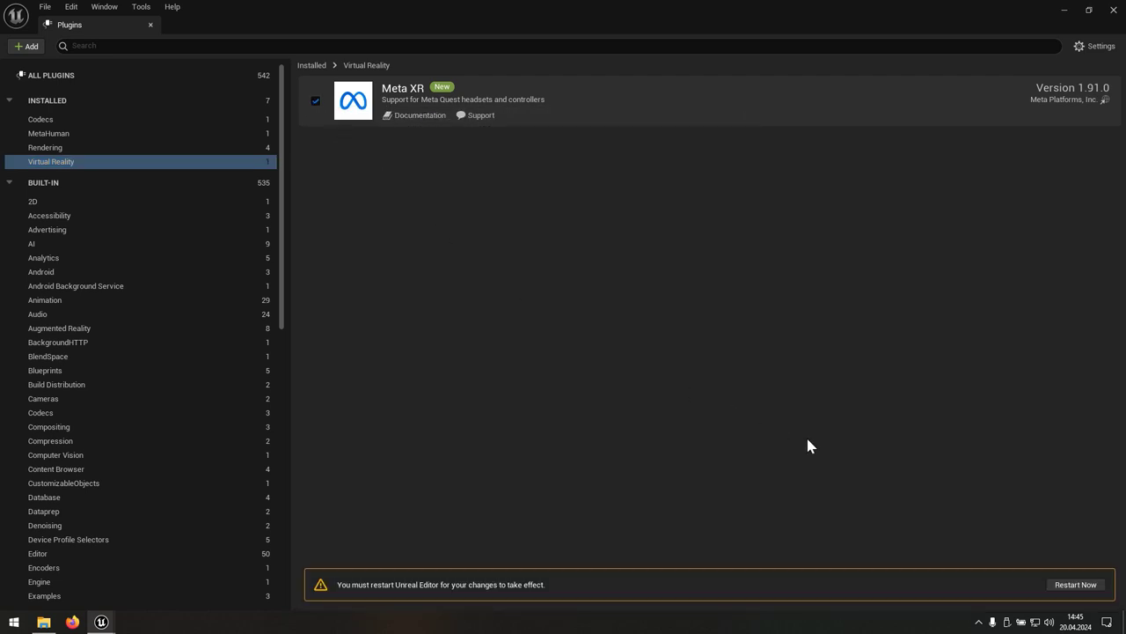
click(1076, 584)
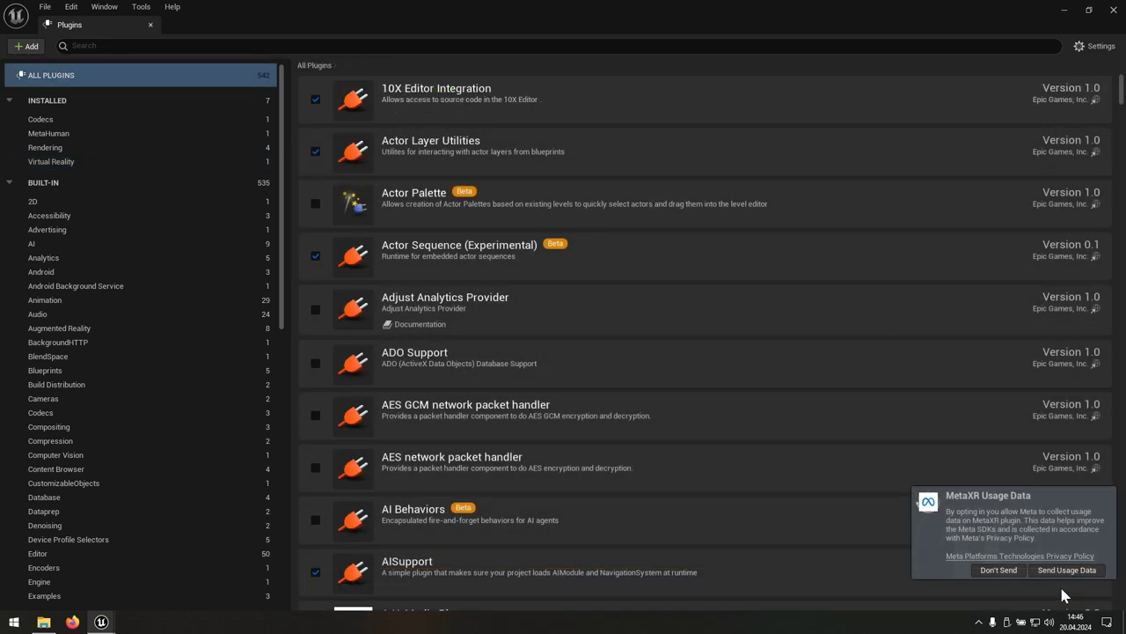
click(991, 573)
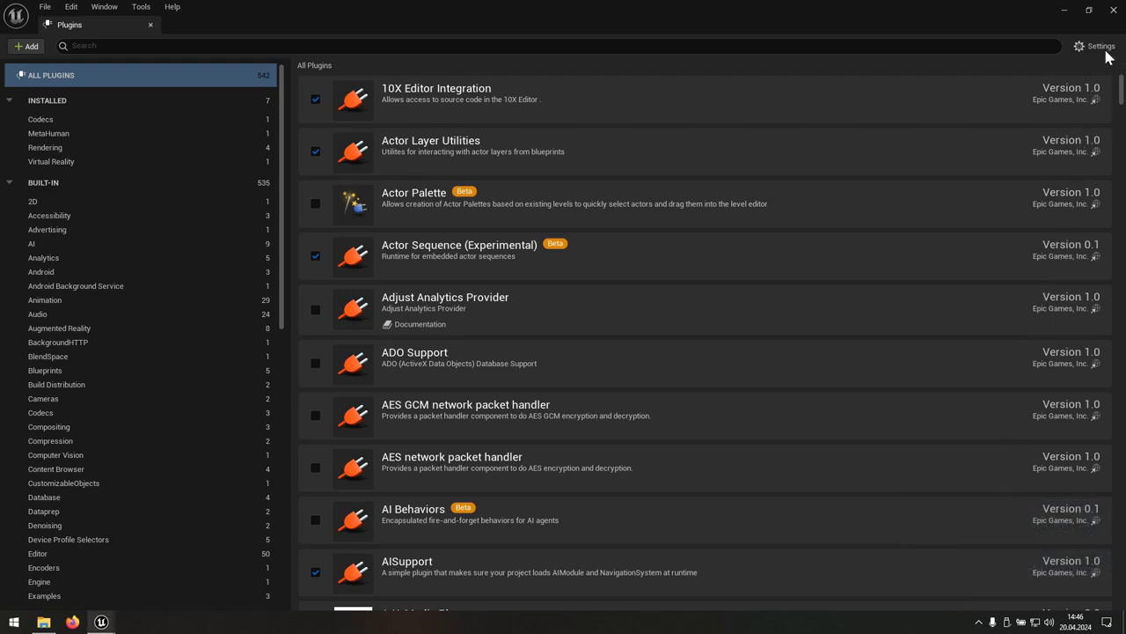
click(1114, 16)
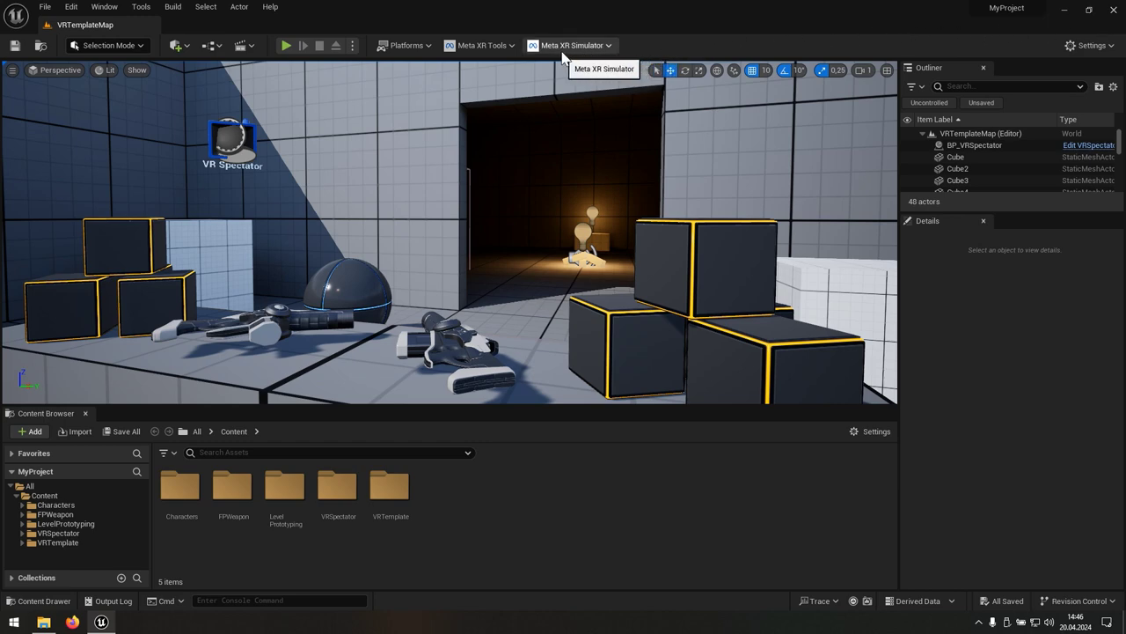
Open Project Settings and scroll down to the Plugins – Meta XR page
click(76, 12)
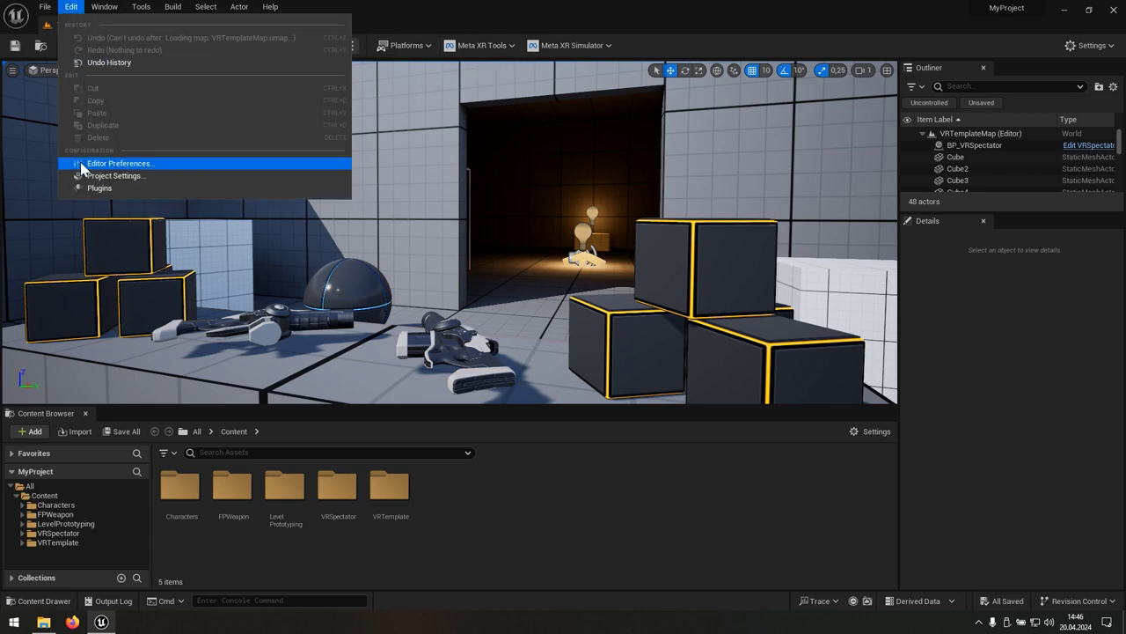
click(144, 180)
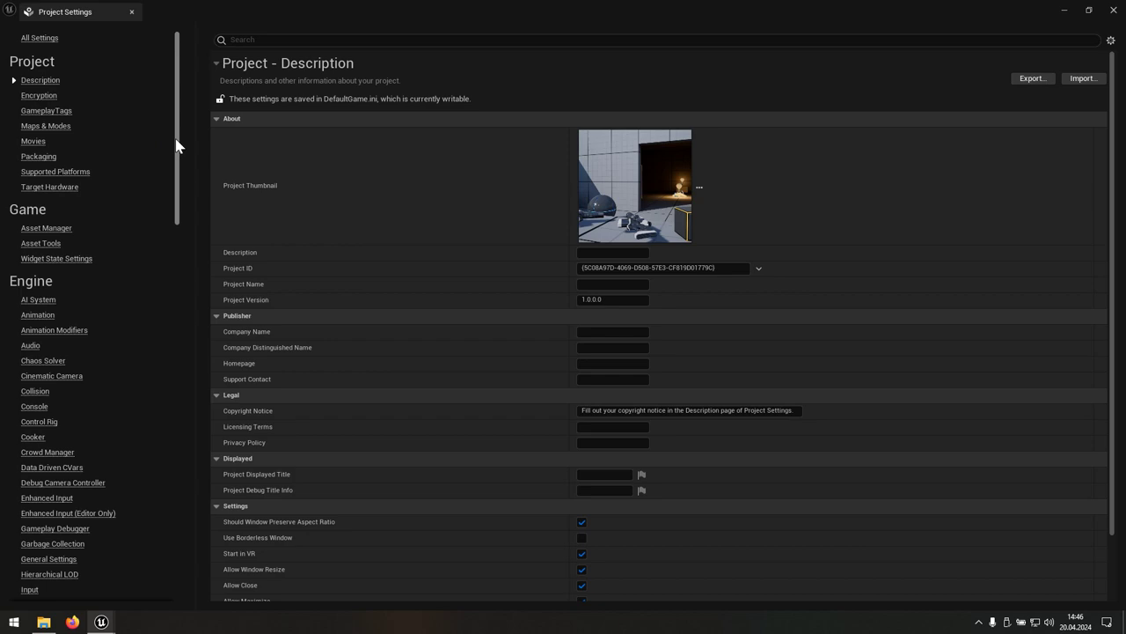
drag(176, 145, 180, 478)
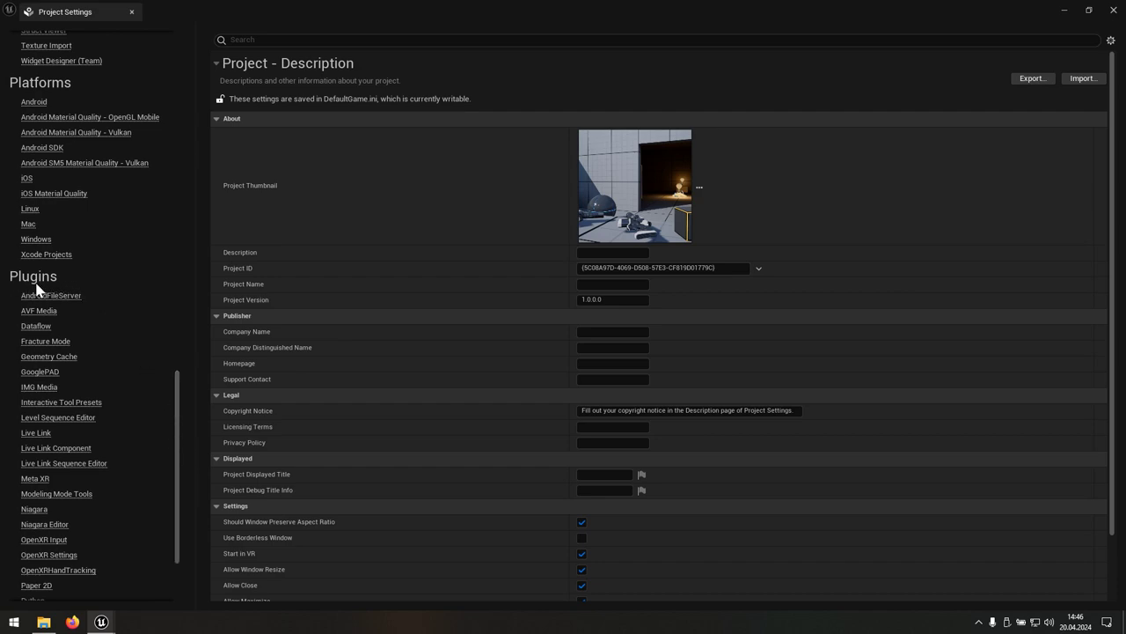
click(35, 481)
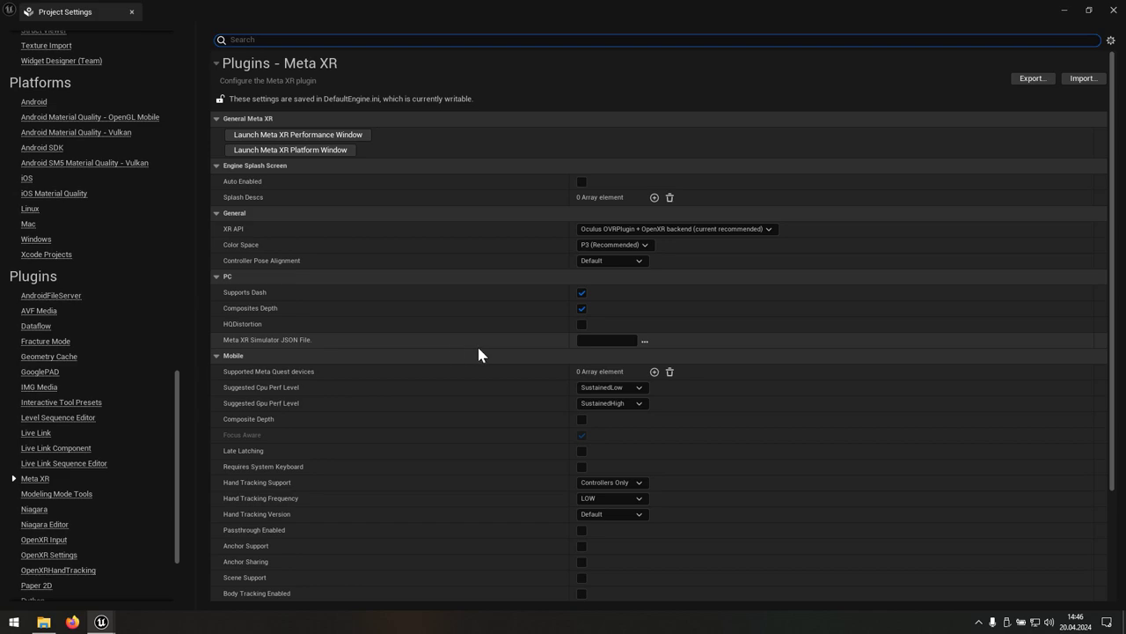
Set Meta XR Simulator JSON File to meta_openxr_simulator.json in C:\Program Files\Epic Games\MetaXRSimulator
click(644, 343)
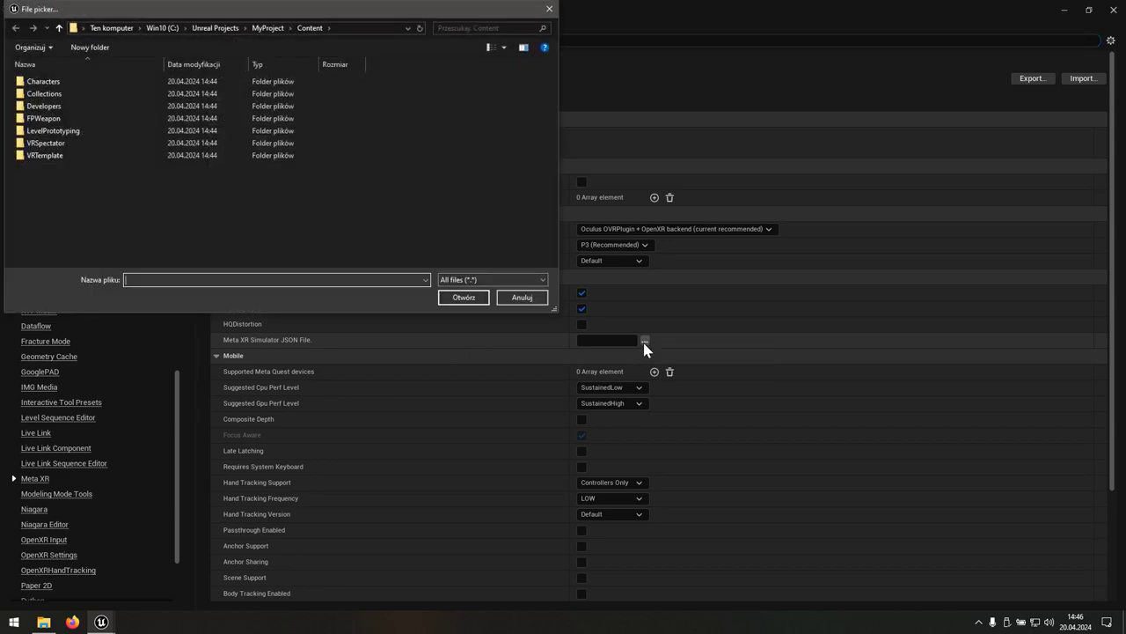
text(c:)
text(\)
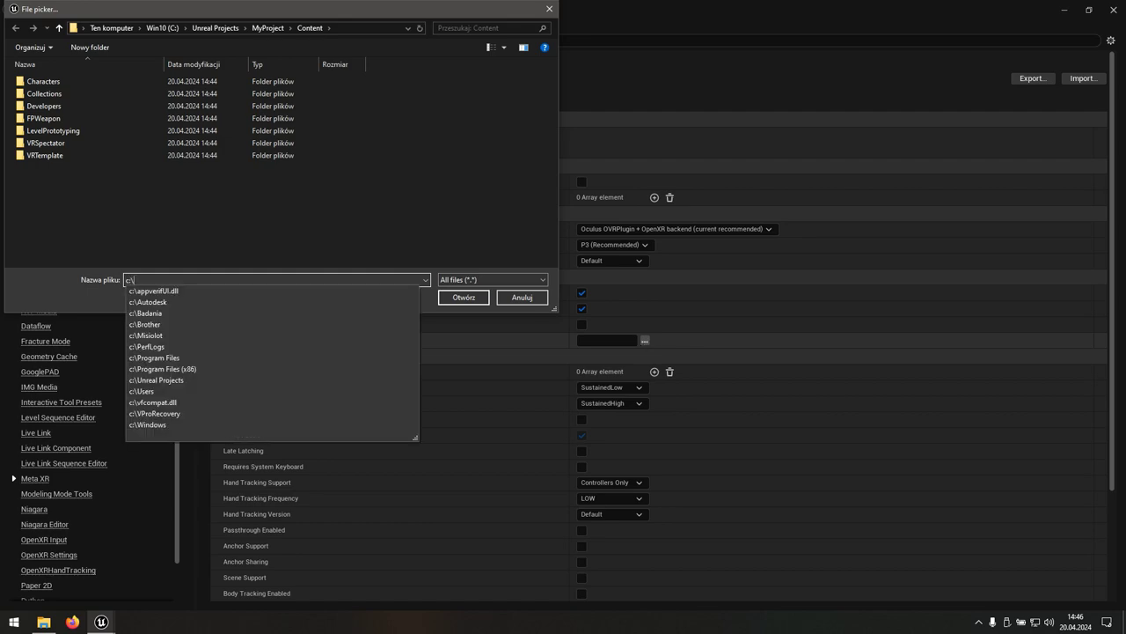
text(pro)
key(Down)
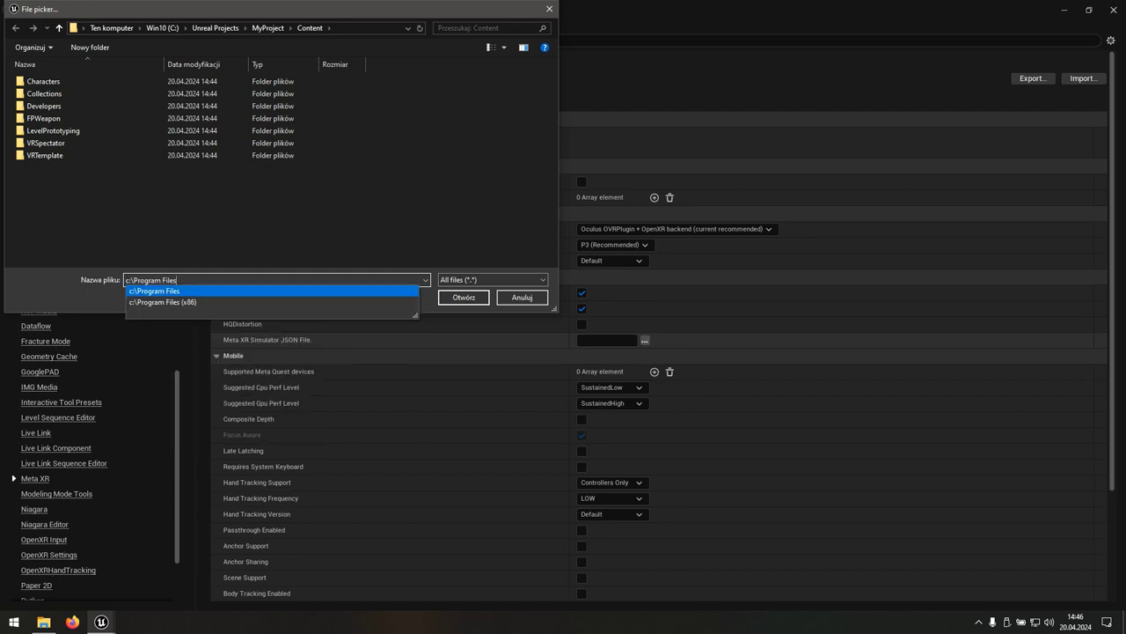
text(\epi)
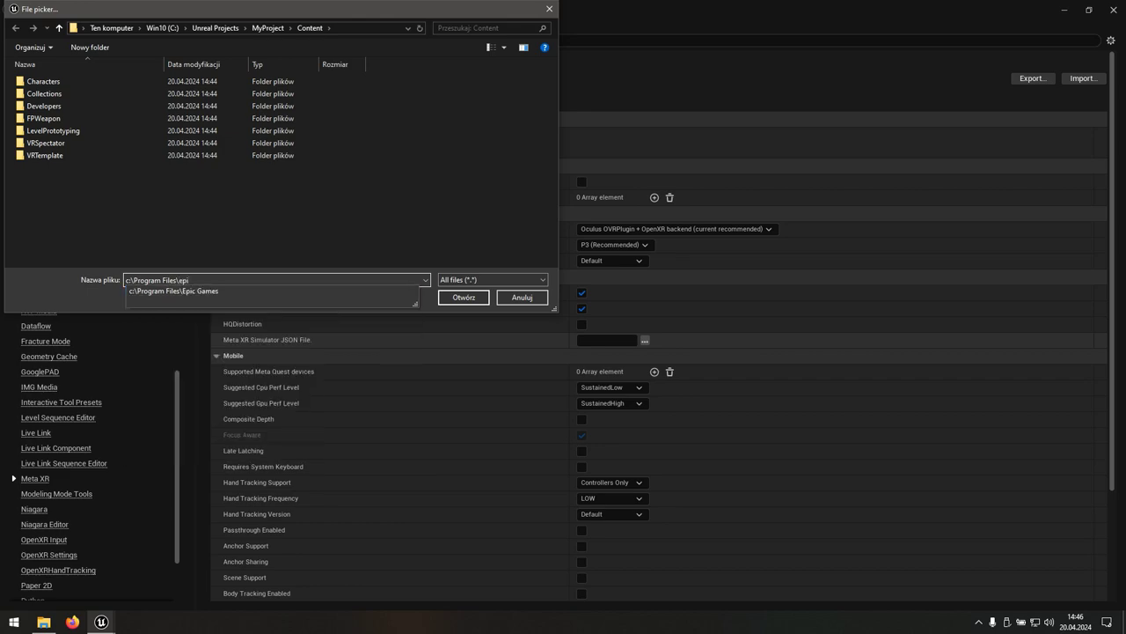
key(Down)
text(\)
key(Down)
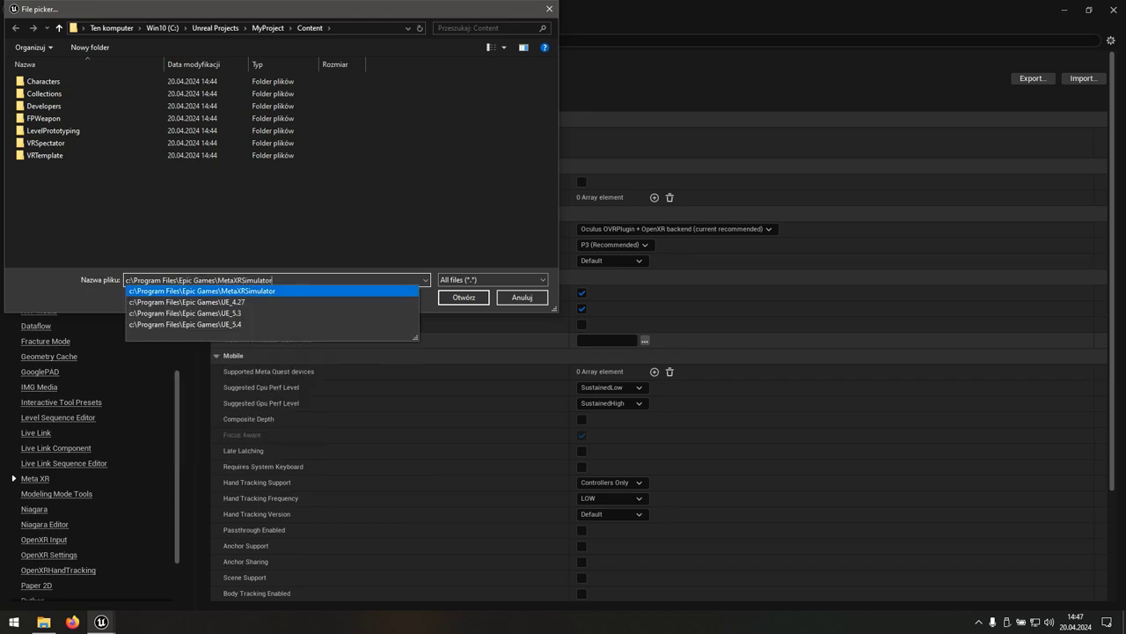
key(Return)
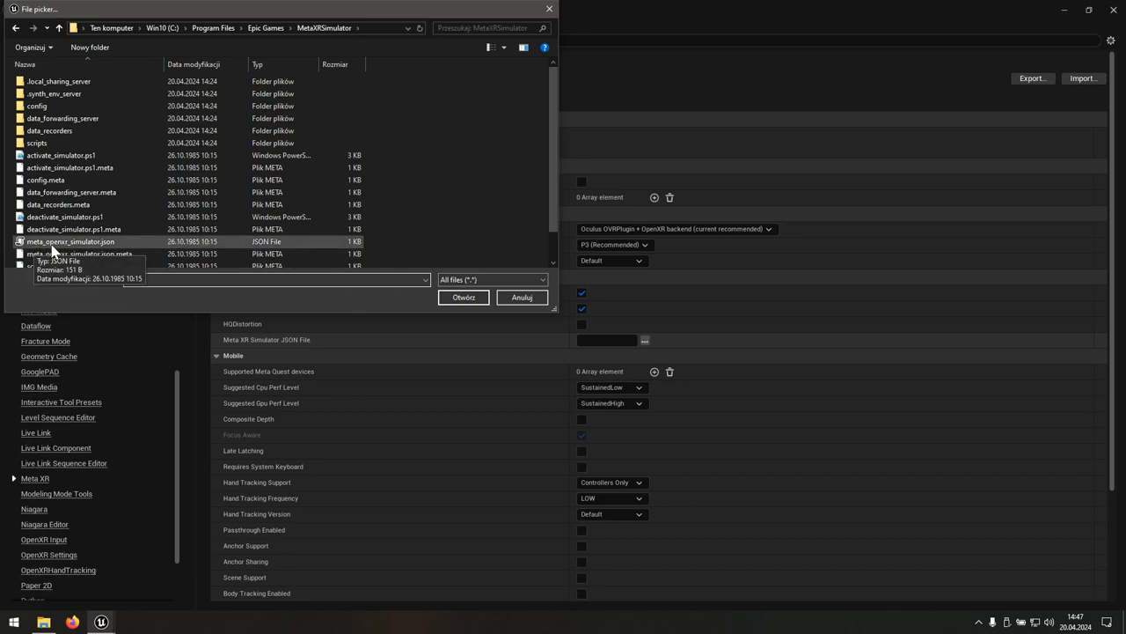
click(95, 250)
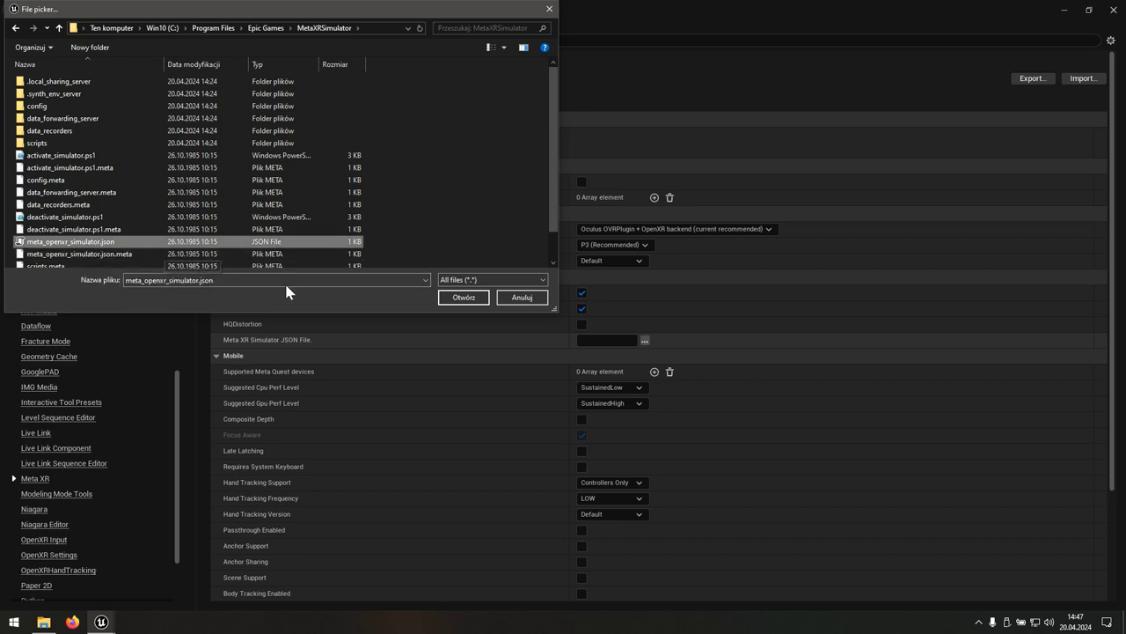
click(450, 301)
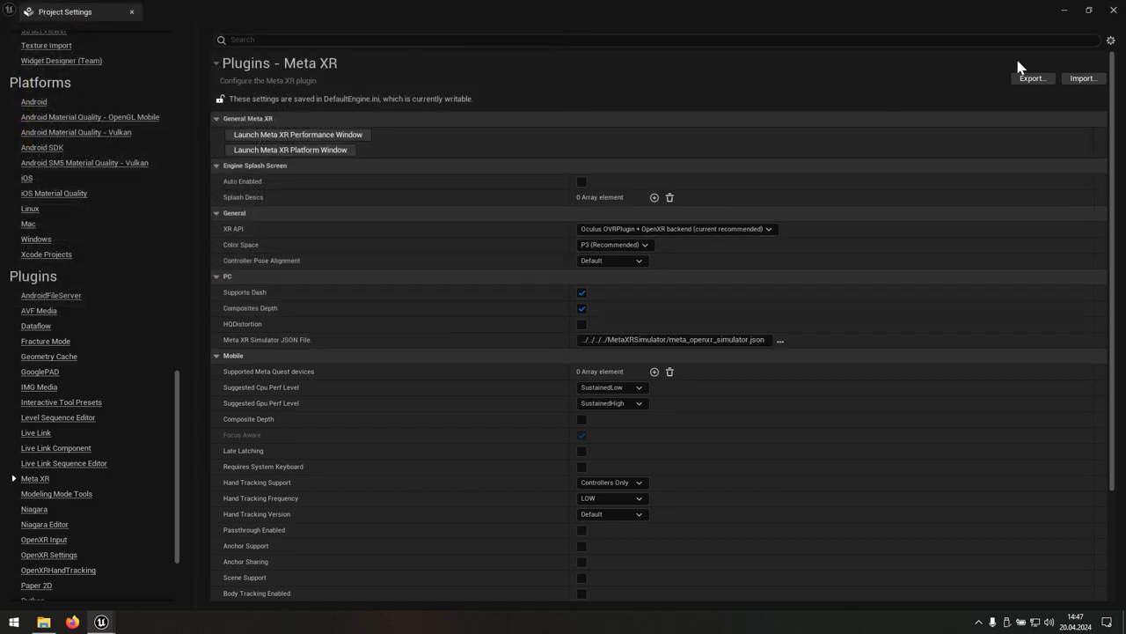
Leave Project Settings and launch the GameRoom environment server, minimizing its room and sharing-server console windows
click(1113, 11)
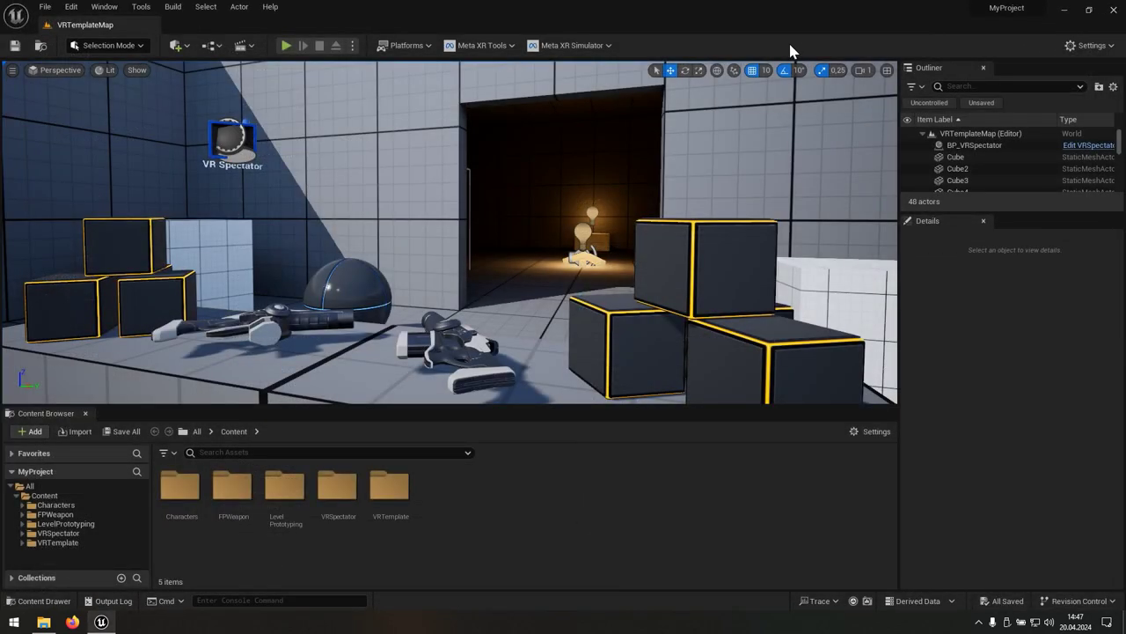
click(607, 49)
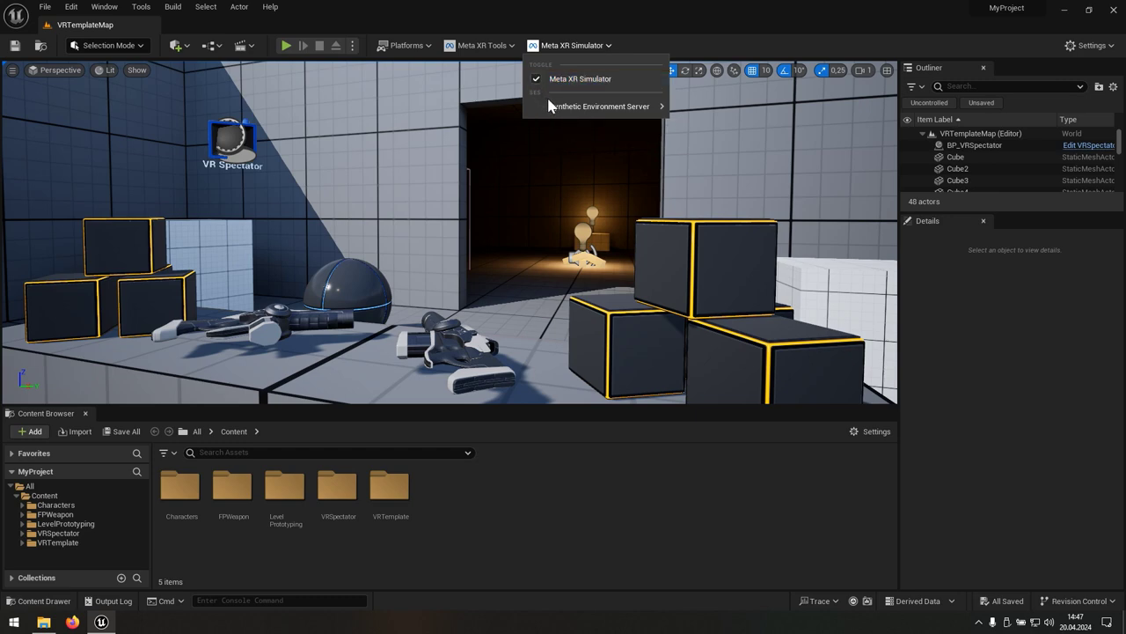
mouse_move(563, 111)
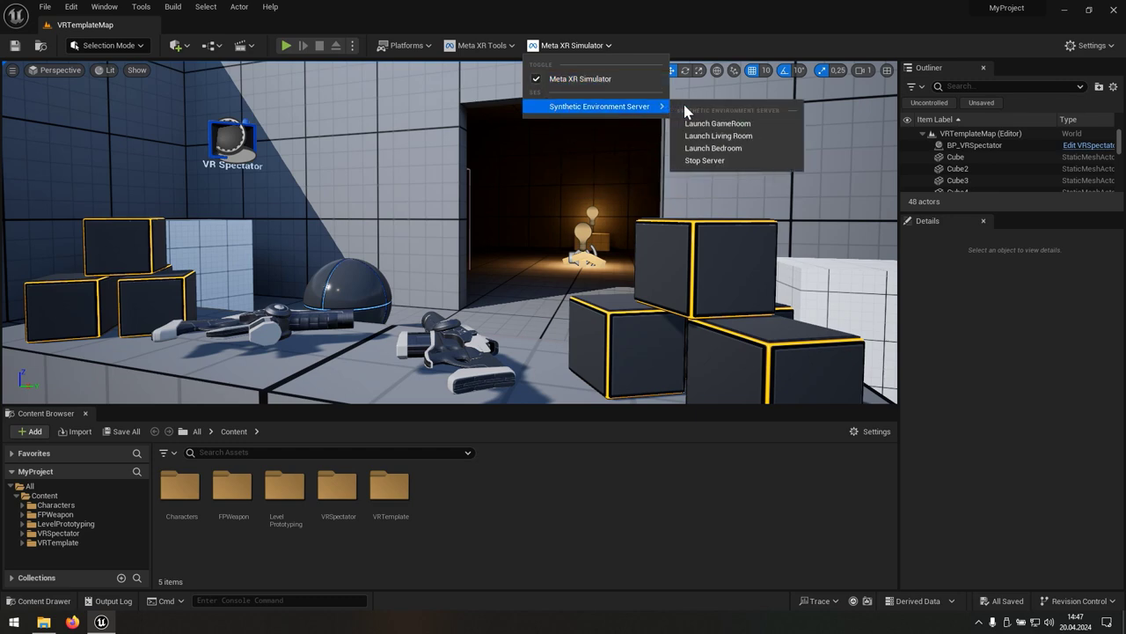
click(760, 125)
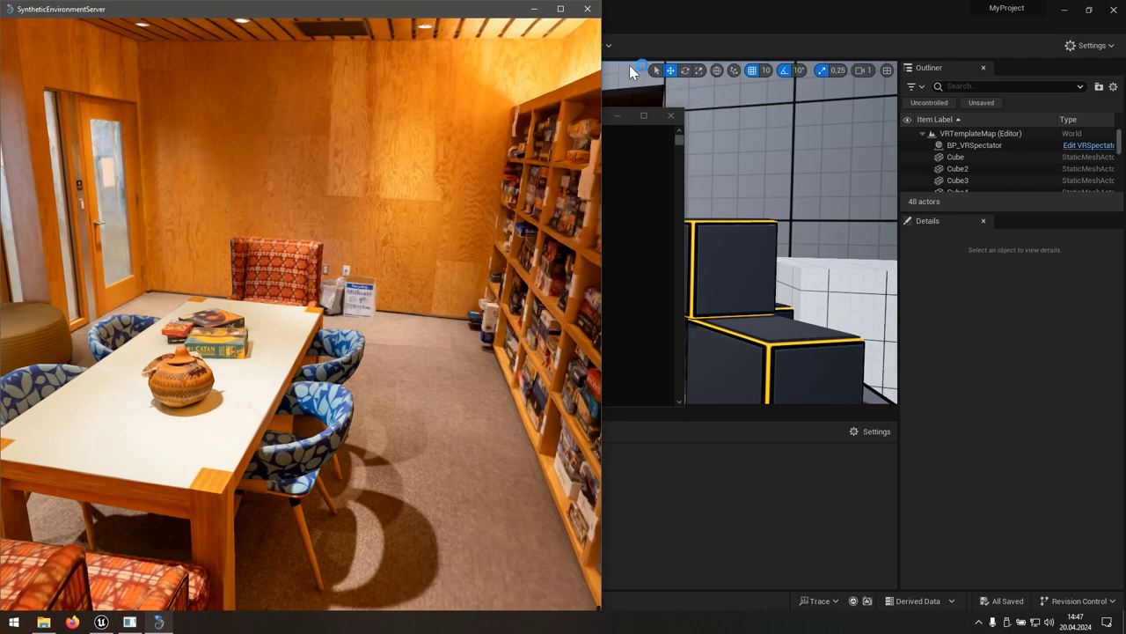
click(537, 13)
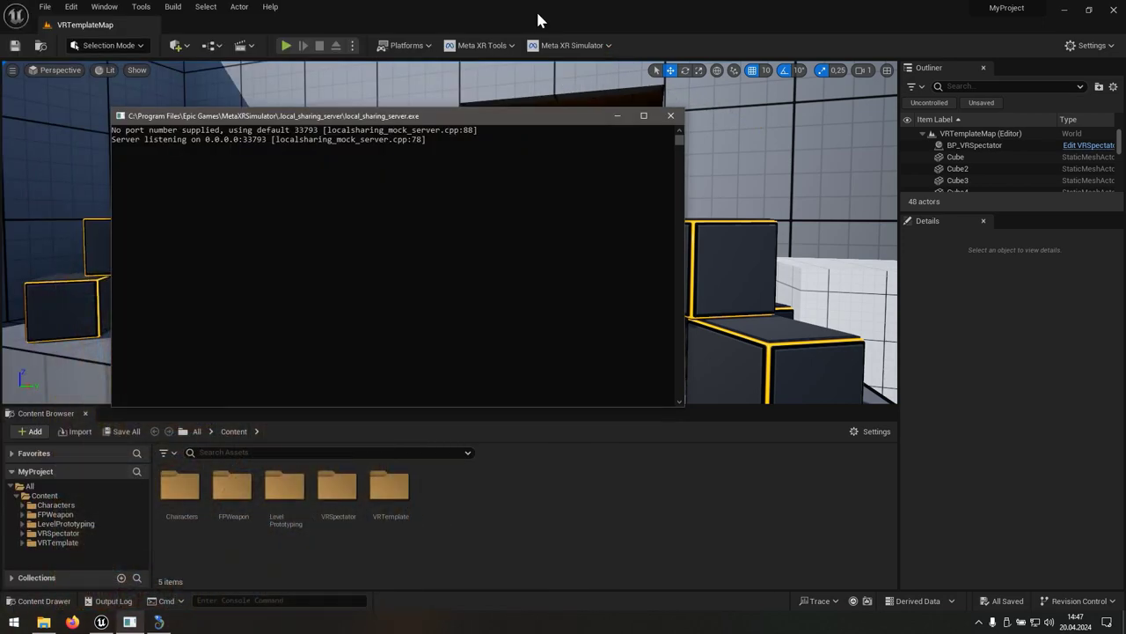
click(616, 115)
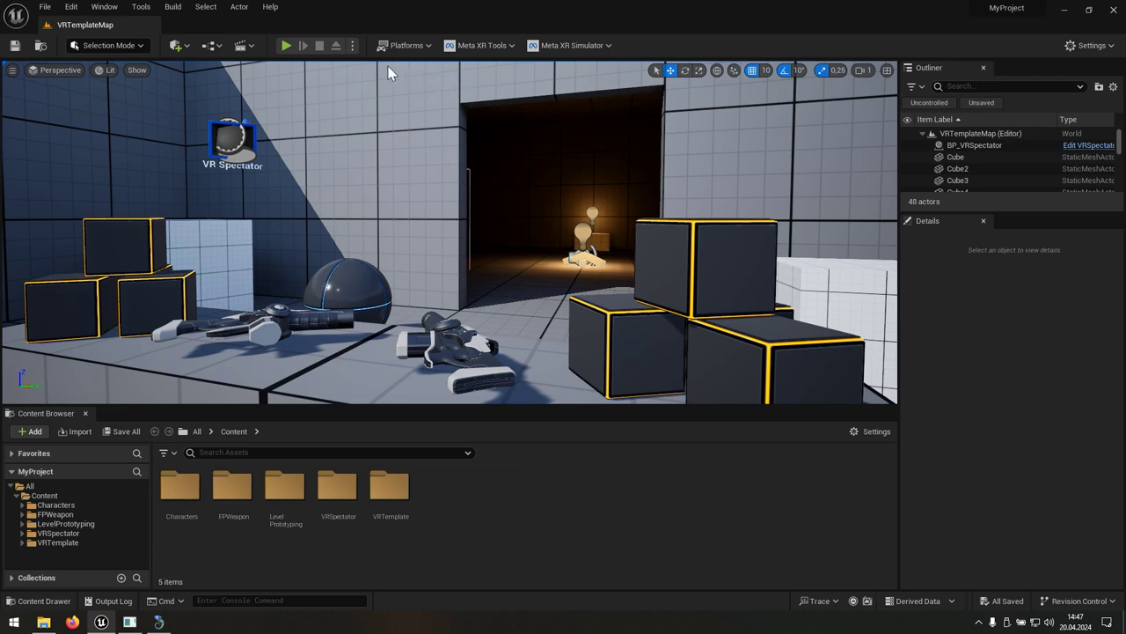
Start VR Preview, maximize the Meta XR Simulator, switch to Both Eyes, and turn the headset left
click(353, 46)
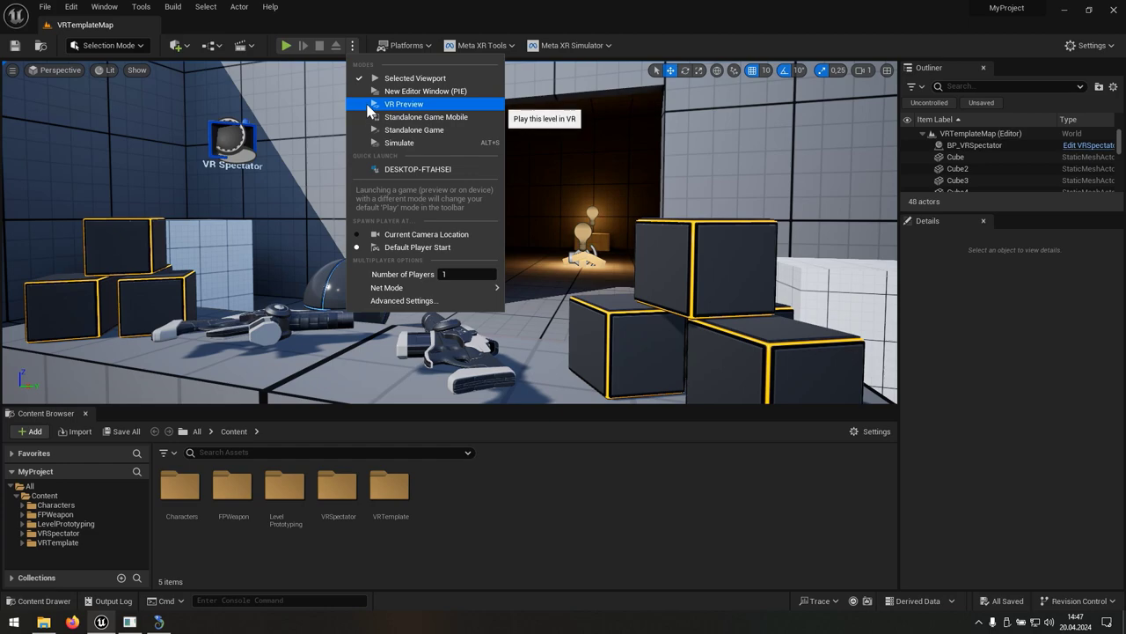
click(437, 111)
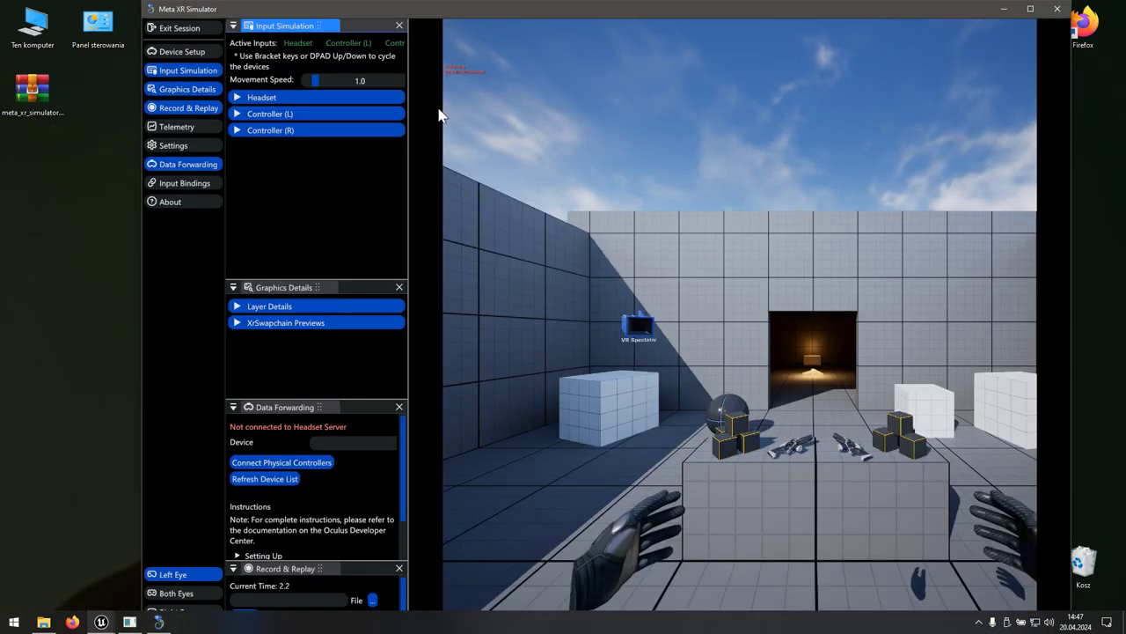
click(1032, 11)
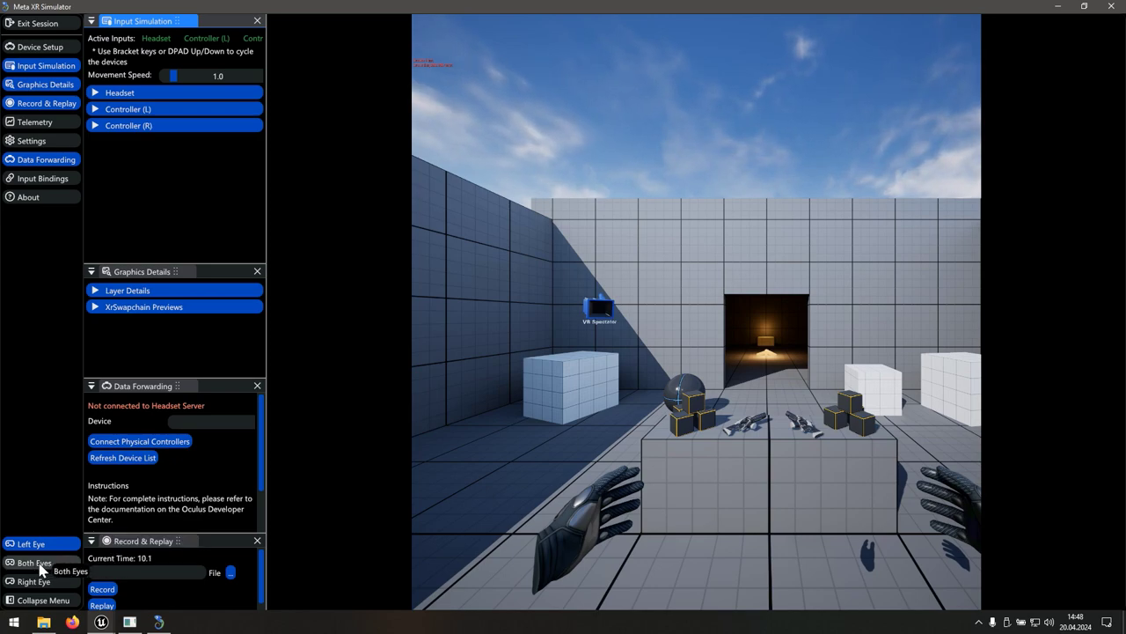
click(52, 568)
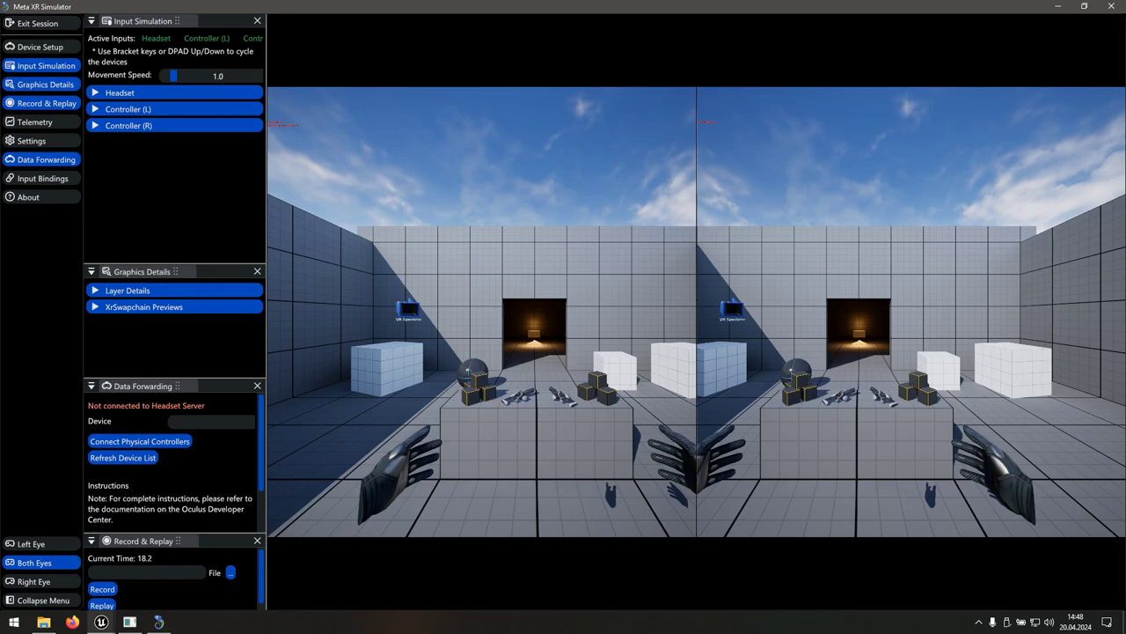
mouse_move(695, 308)
right_down()
mouse_move(528, 317)
mouse_move(791, 317)
right_up()
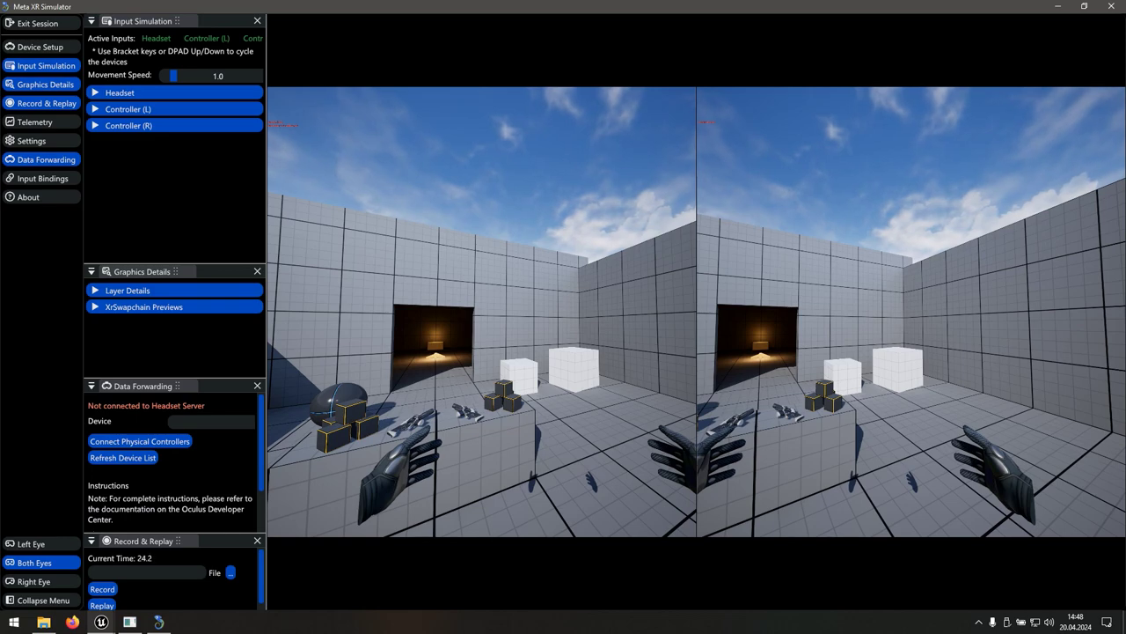